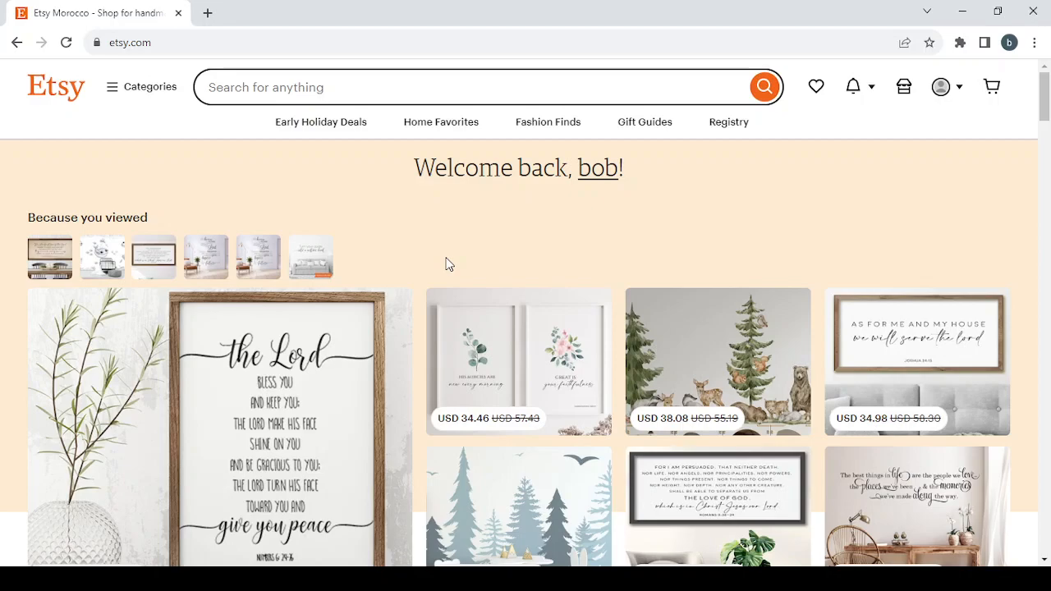
Browse the homepage's recommended products, recently viewed items and suggested shops down to the Stud Earrings section
{"action": "scroll", "coordinate": [447, 264], "scroll_direction": "down", "scroll_amount": 3}
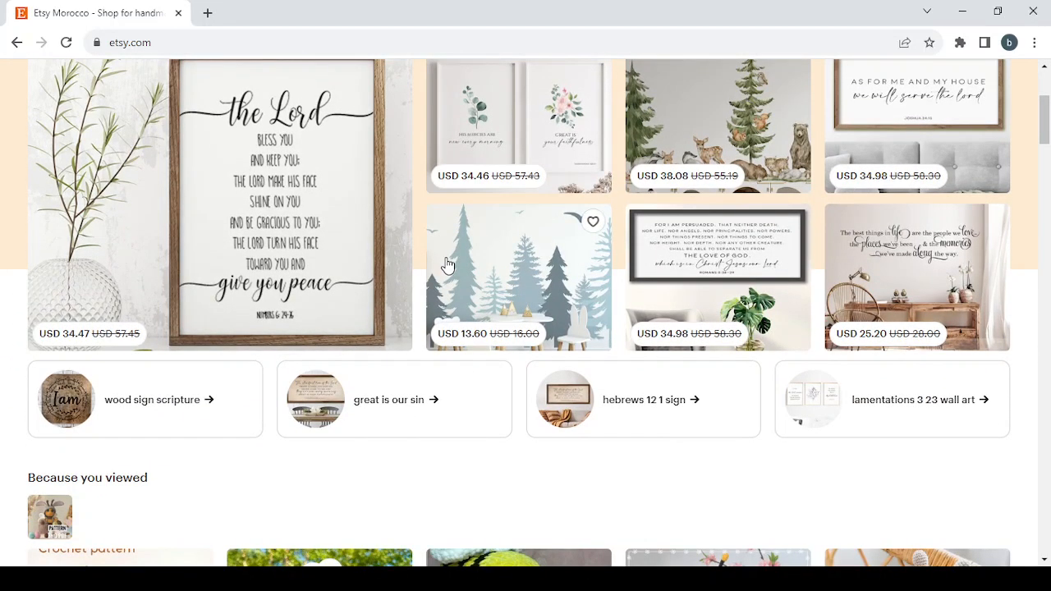
{"action": "scroll", "coordinate": [447, 264], "scroll_direction": "down", "scroll_amount": 6}
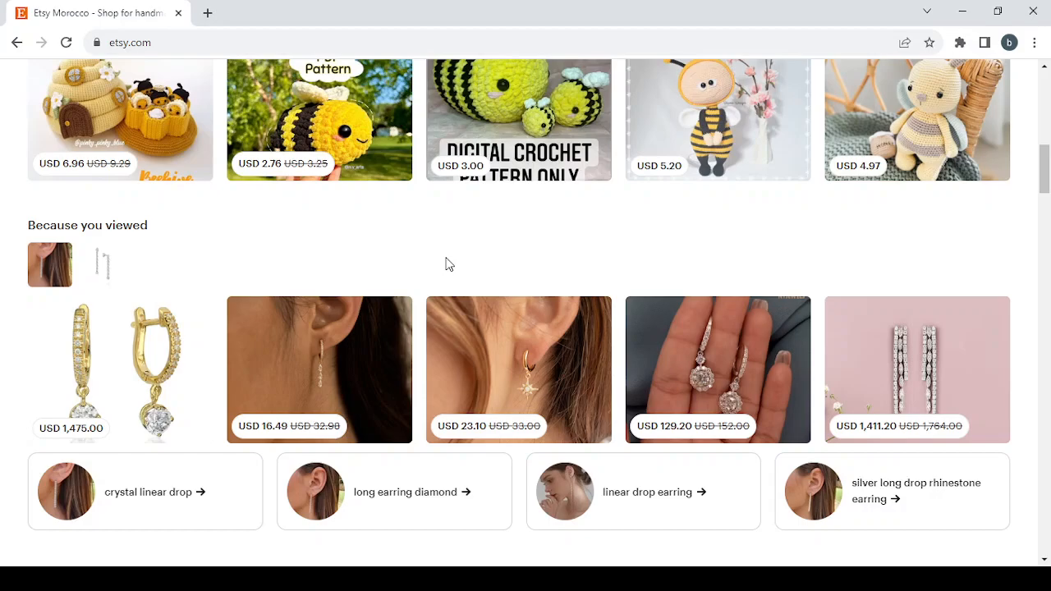
{"action": "scroll", "coordinate": [447, 264], "scroll_direction": "down", "scroll_amount": 1}
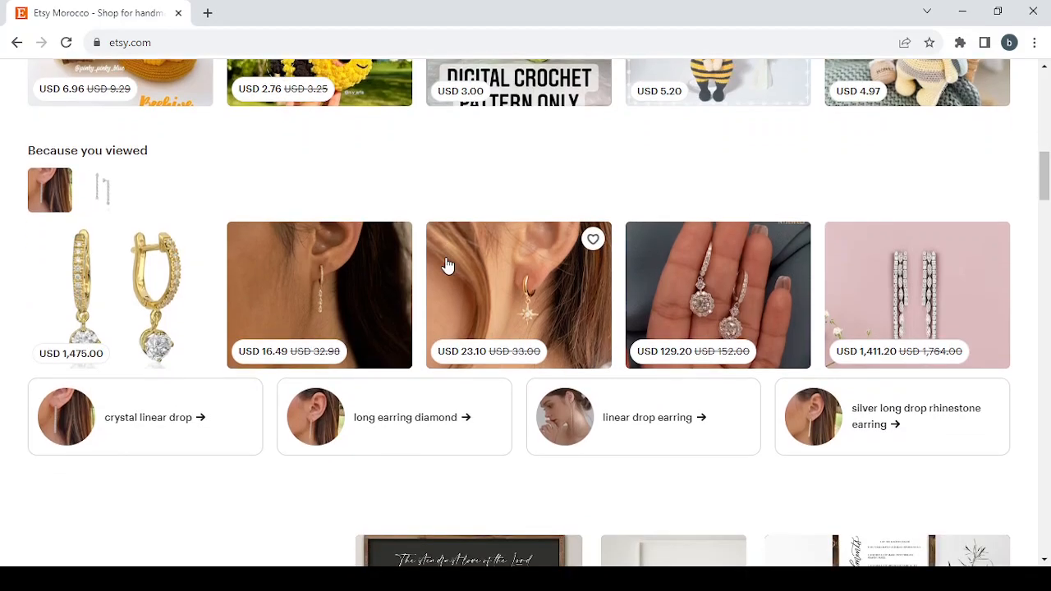
{"action": "scroll", "coordinate": [447, 263], "scroll_direction": "down", "scroll_amount": 1}
{"action": "scroll", "coordinate": [447, 264], "scroll_direction": "up", "scroll_amount": 4}
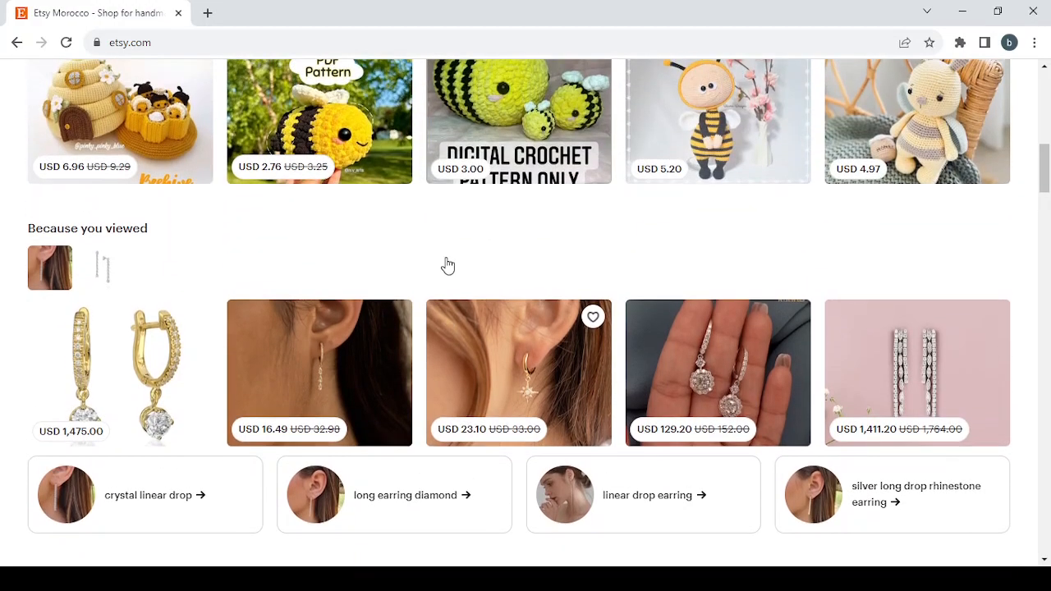
{"action": "scroll", "coordinate": [448, 264], "scroll_direction": "down", "scroll_amount": 5}
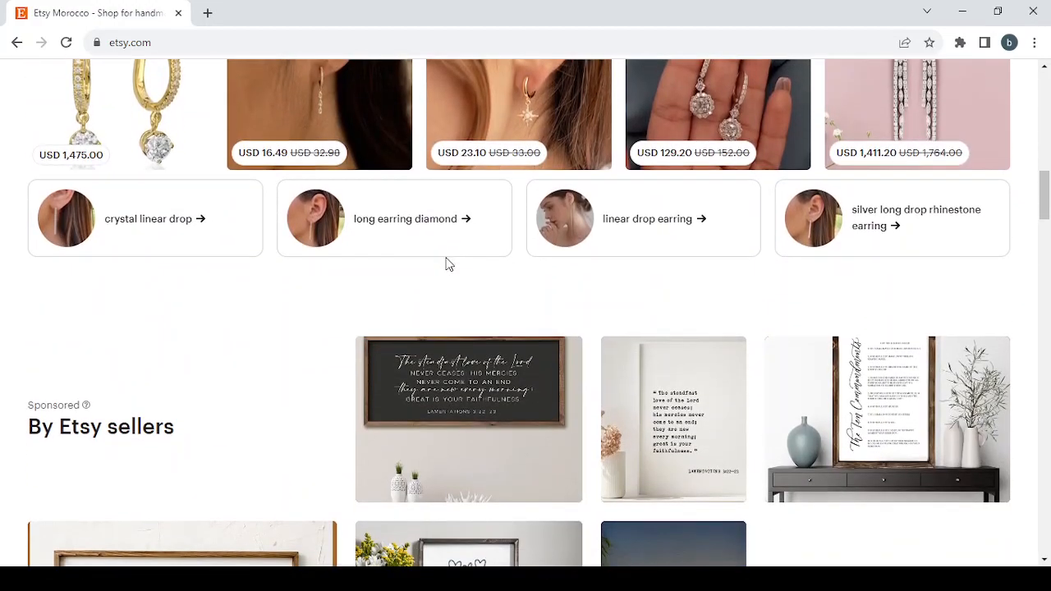
{"action": "scroll", "coordinate": [448, 264], "scroll_direction": "up", "scroll_amount": 4}
{"action": "scroll", "coordinate": [448, 264], "scroll_direction": "up", "scroll_amount": 4}
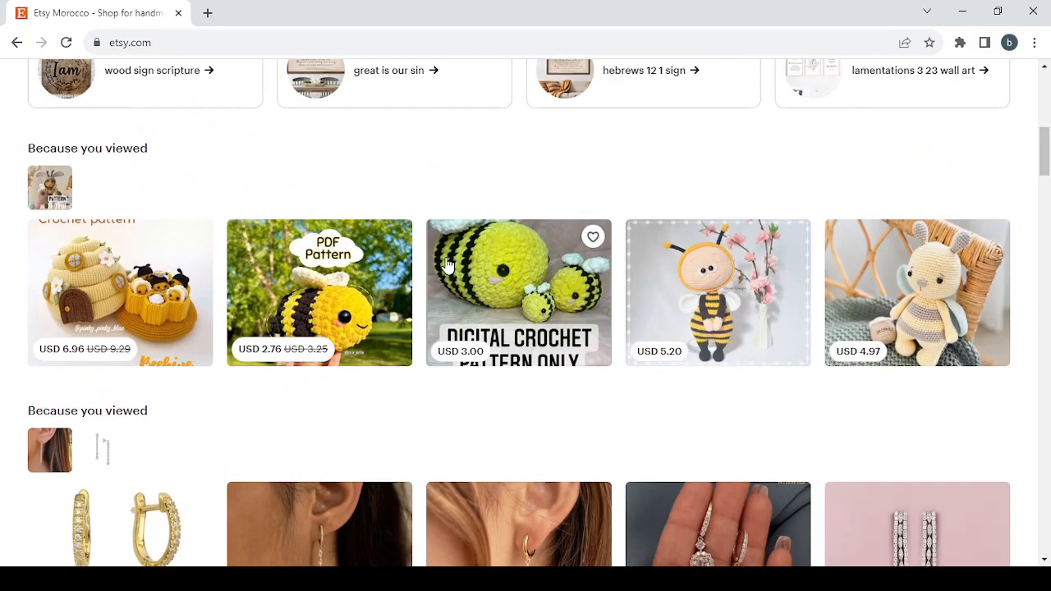
{"action": "scroll", "coordinate": [448, 264], "scroll_direction": "down", "scroll_amount": 8}
{"action": "scroll", "coordinate": [448, 263], "scroll_direction": "down", "scroll_amount": 7}
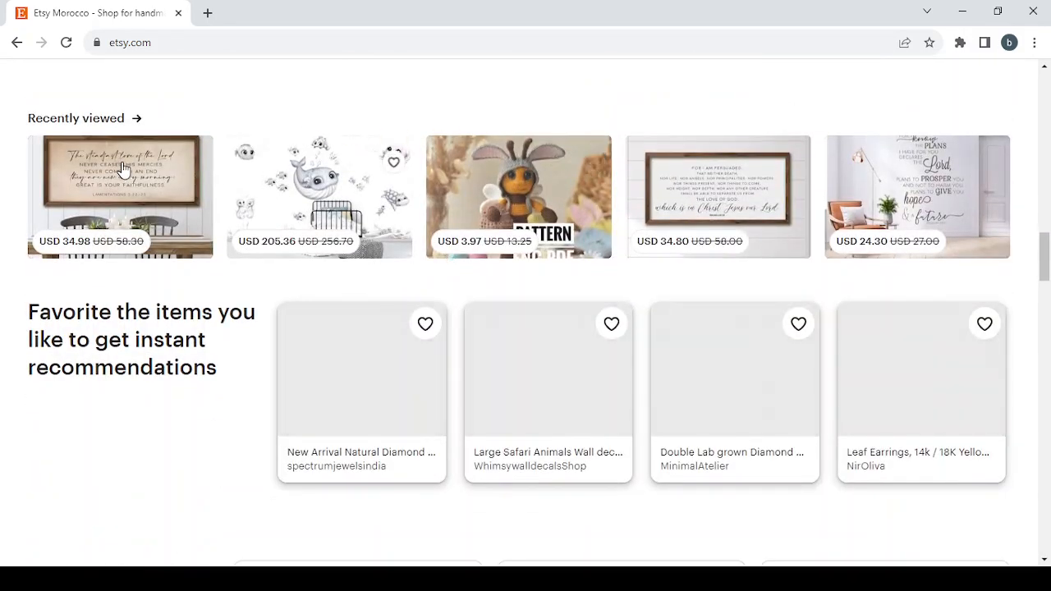
{"action": "scroll", "coordinate": [678, 256], "scroll_direction": "down", "scroll_amount": 4}
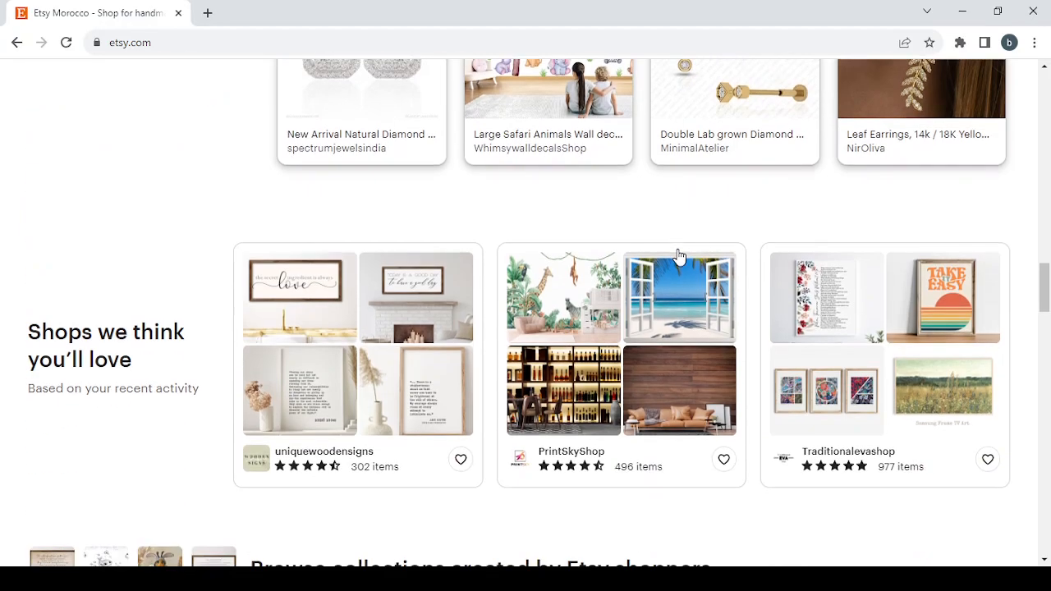
{"action": "scroll", "coordinate": [678, 256], "scroll_direction": "down", "scroll_amount": 10}
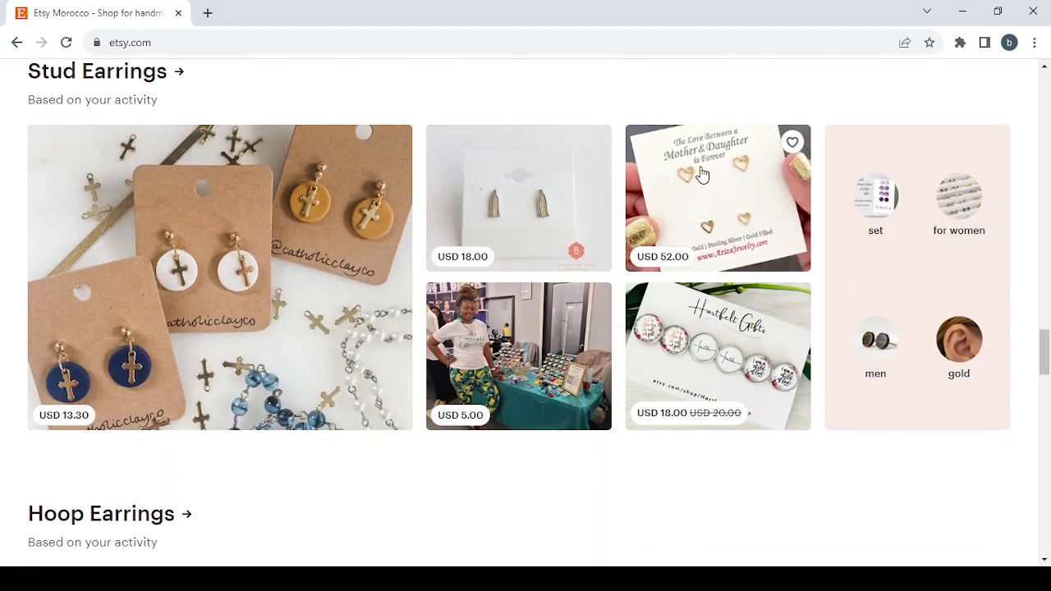
Open the USD 52.00 Mother & Daughter gold heart studs listing and look through its product photos
{"action": "left_click", "coordinate": [703, 174]}
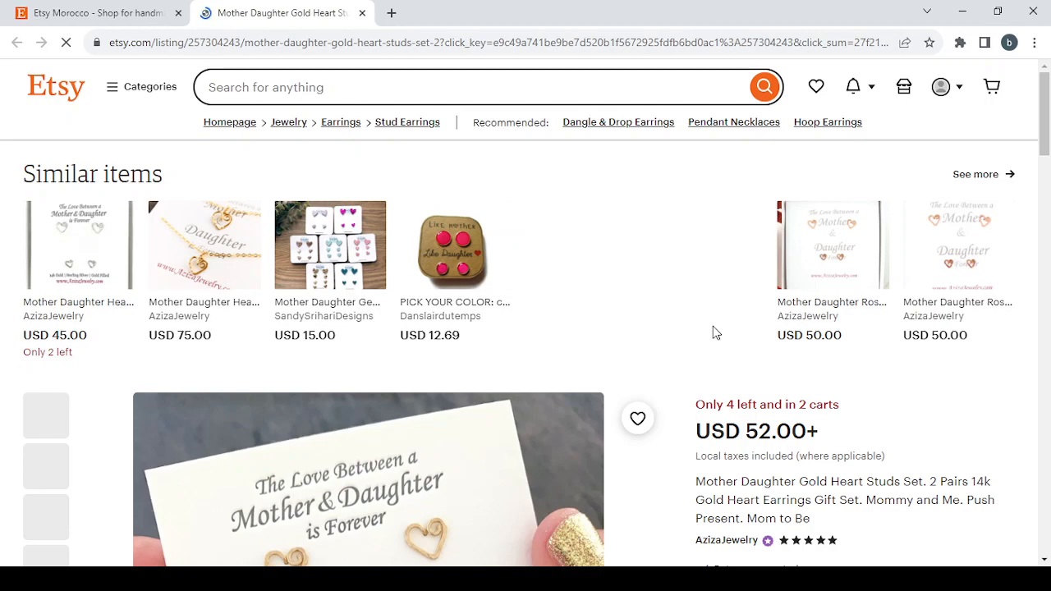
{"action": "scroll", "coordinate": [714, 333], "scroll_direction": "down", "scroll_amount": 2}
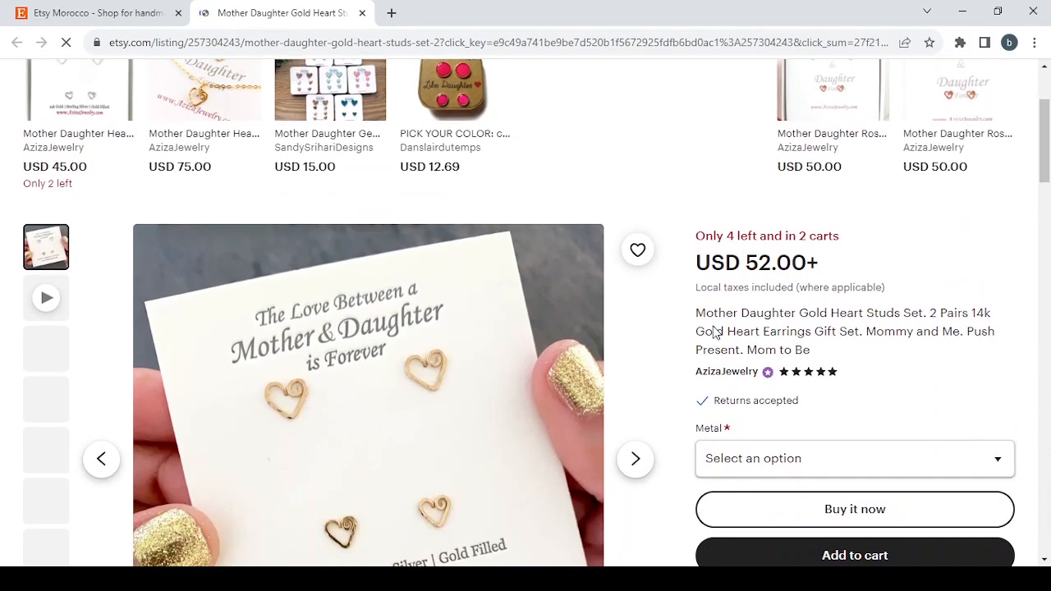
{"action": "scroll", "coordinate": [723, 304], "scroll_direction": "down", "scroll_amount": 2}
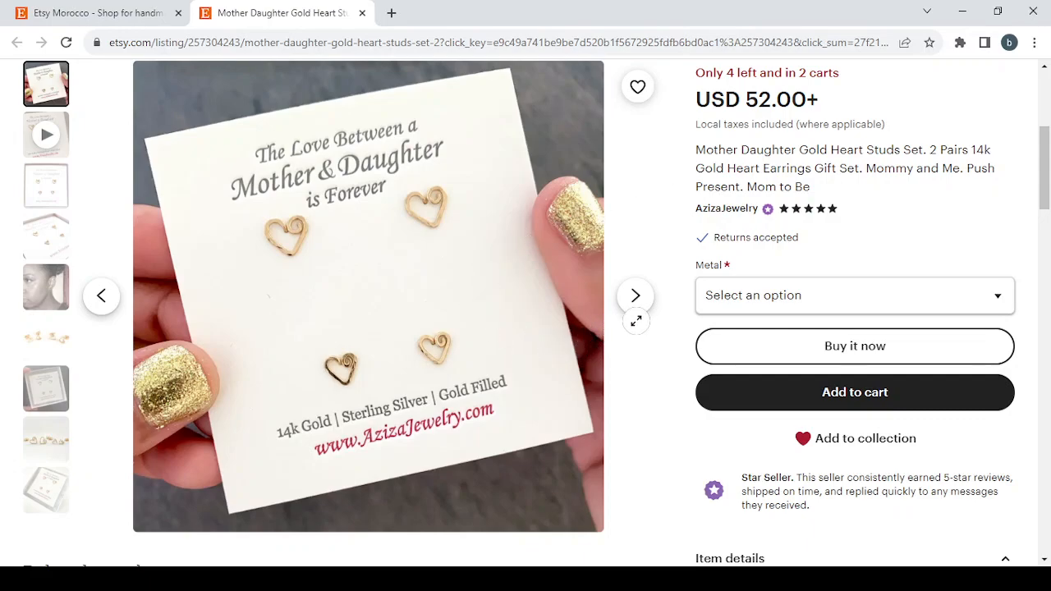
{"action": "left_click", "coordinate": [637, 307]}
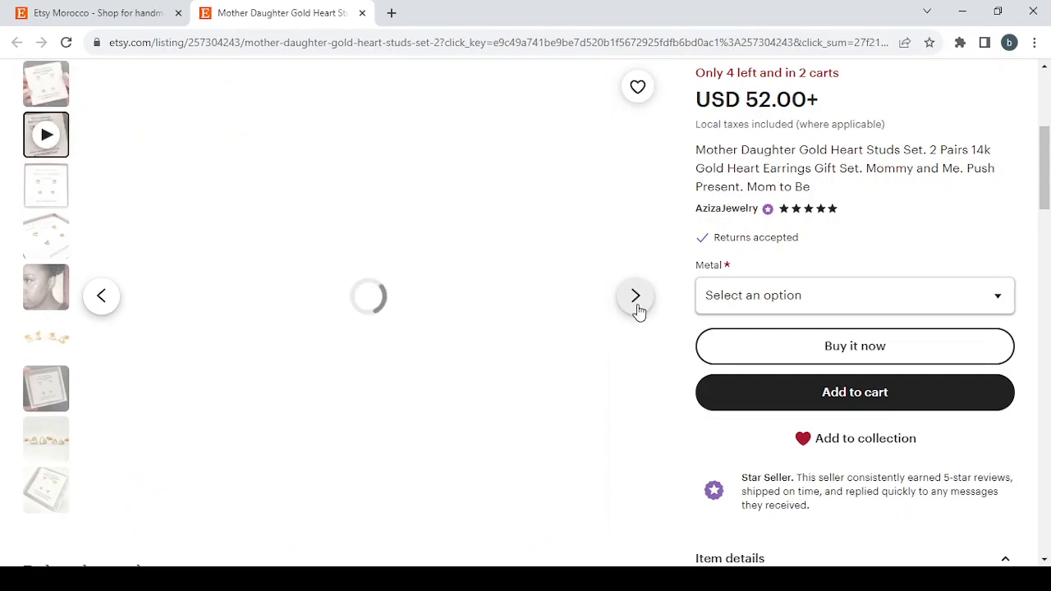
{"action": "left_click", "coordinate": [637, 307]}
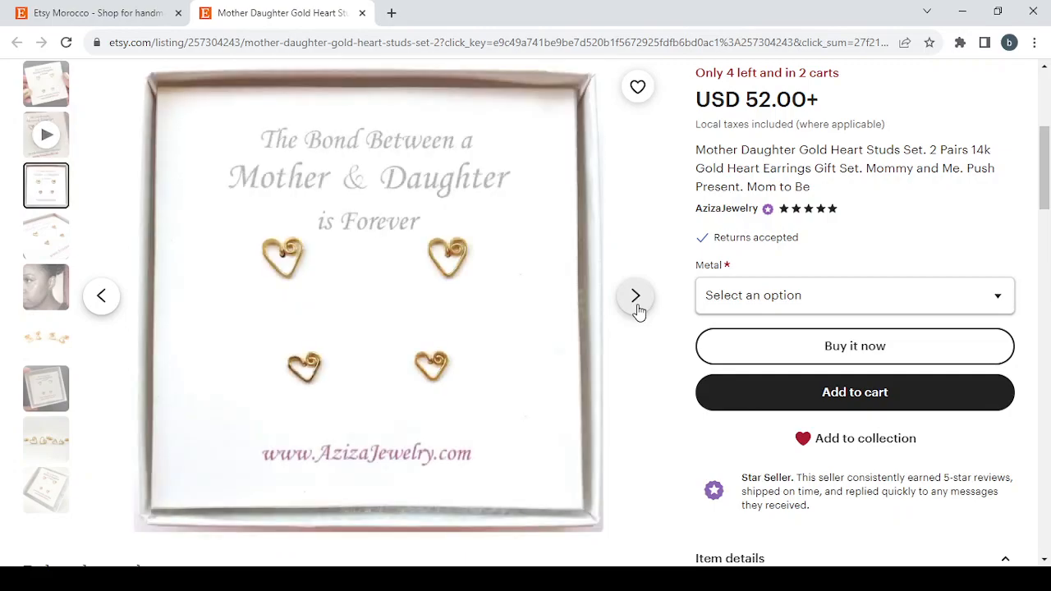
{"action": "left_click", "coordinate": [639, 311]}
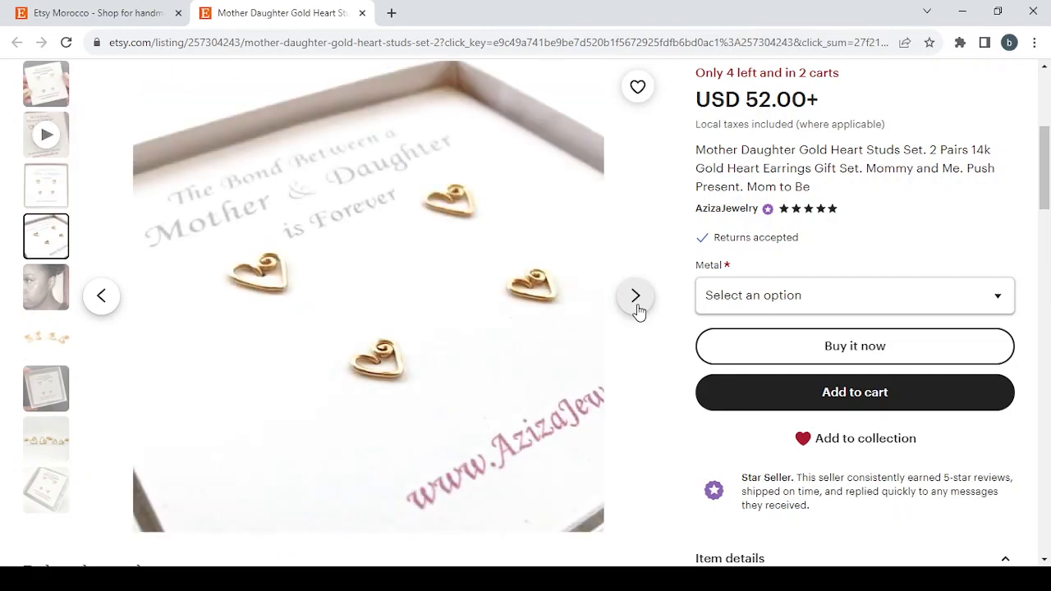
{"action": "left_click", "coordinate": [639, 310]}
{"action": "left_click", "coordinate": [639, 311]}
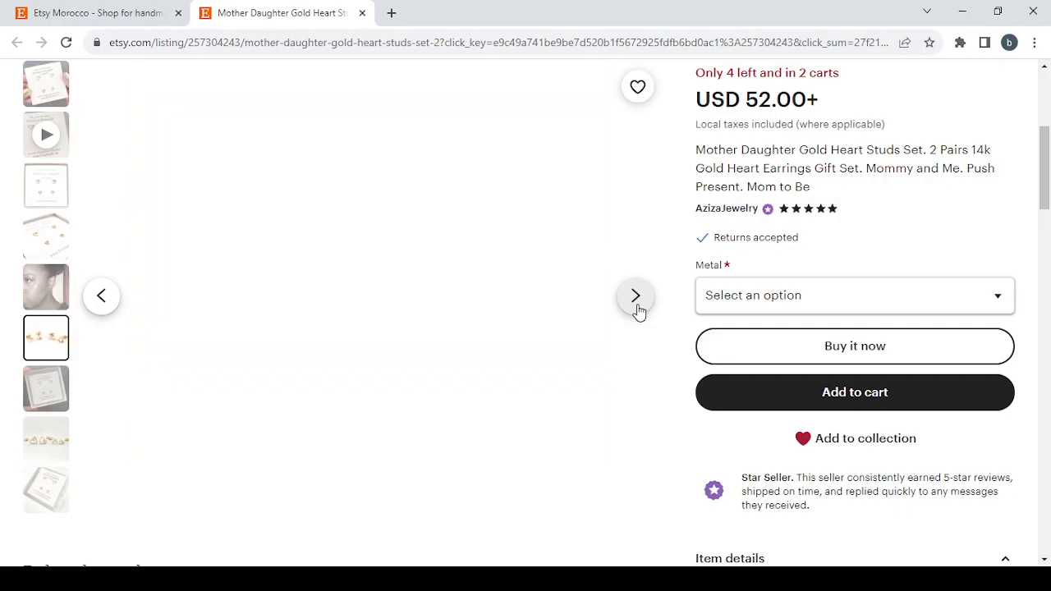
Review the earrings listing's purchase options, item details, reviews and shipping policies, and close the listing
{"action": "scroll", "coordinate": [827, 202], "scroll_direction": "up", "scroll_amount": 1}
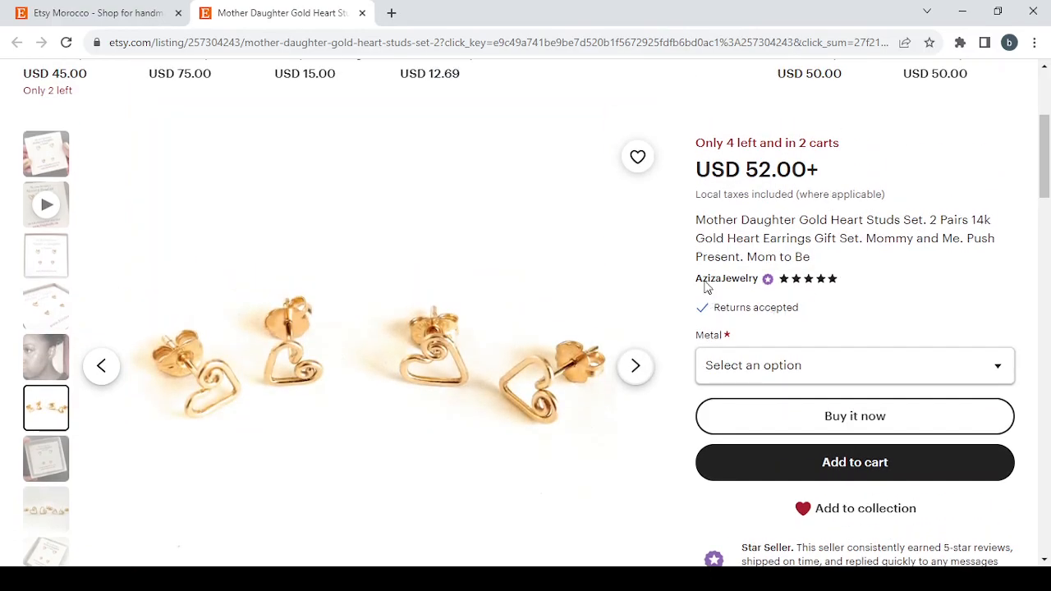
{"action": "scroll", "coordinate": [888, 327], "scroll_direction": "down", "scroll_amount": 1}
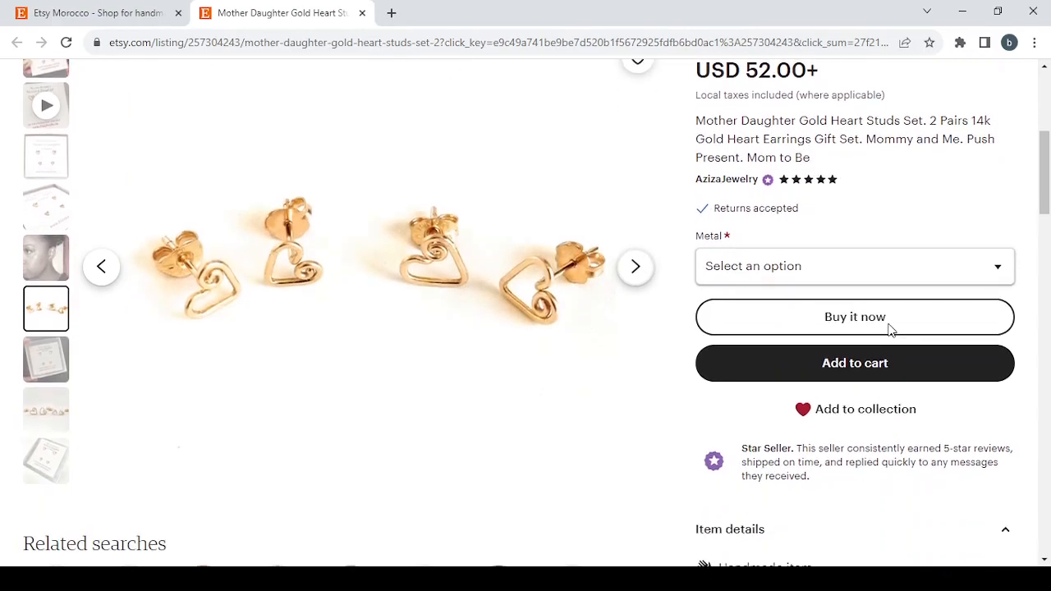
{"action": "scroll", "coordinate": [859, 480], "scroll_direction": "down", "scroll_amount": 4}
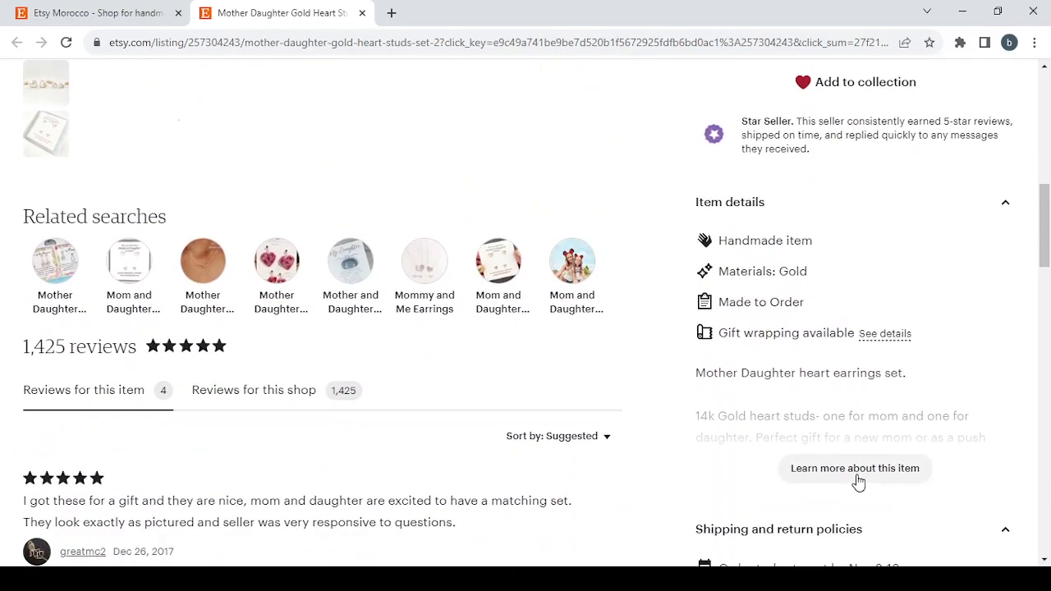
{"action": "scroll", "coordinate": [866, 465], "scroll_direction": "down", "scroll_amount": 2}
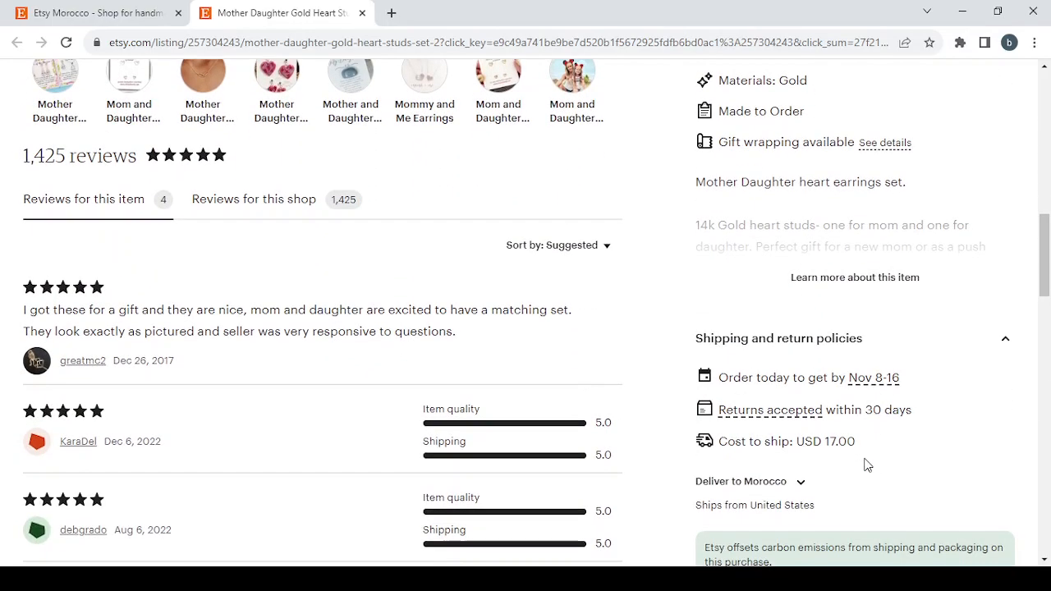
{"action": "scroll", "coordinate": [914, 465], "scroll_direction": "down", "scroll_amount": 4}
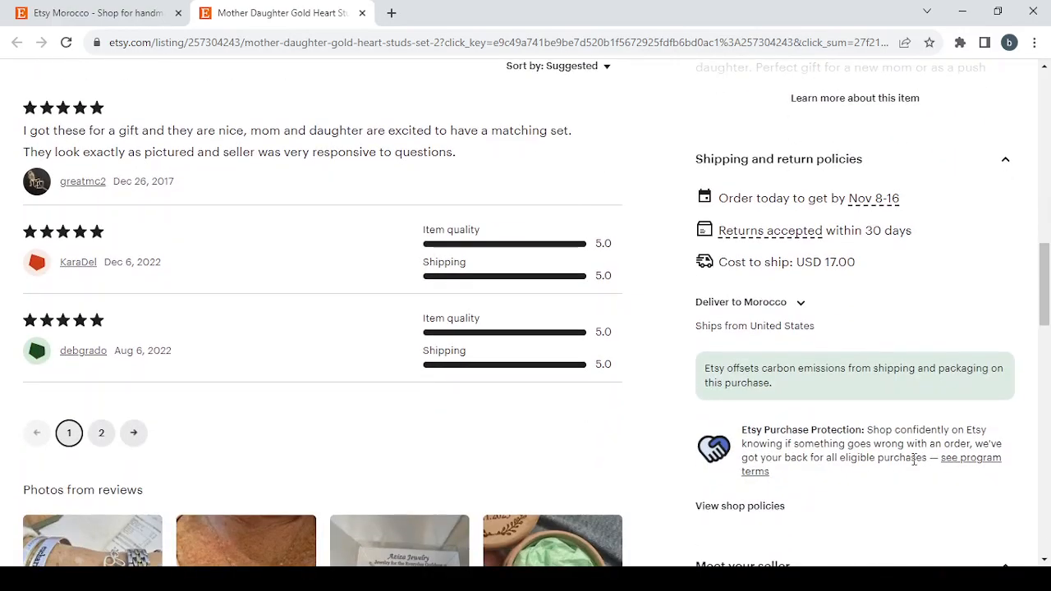
{"action": "scroll", "coordinate": [914, 465], "scroll_direction": "up", "scroll_amount": 15}
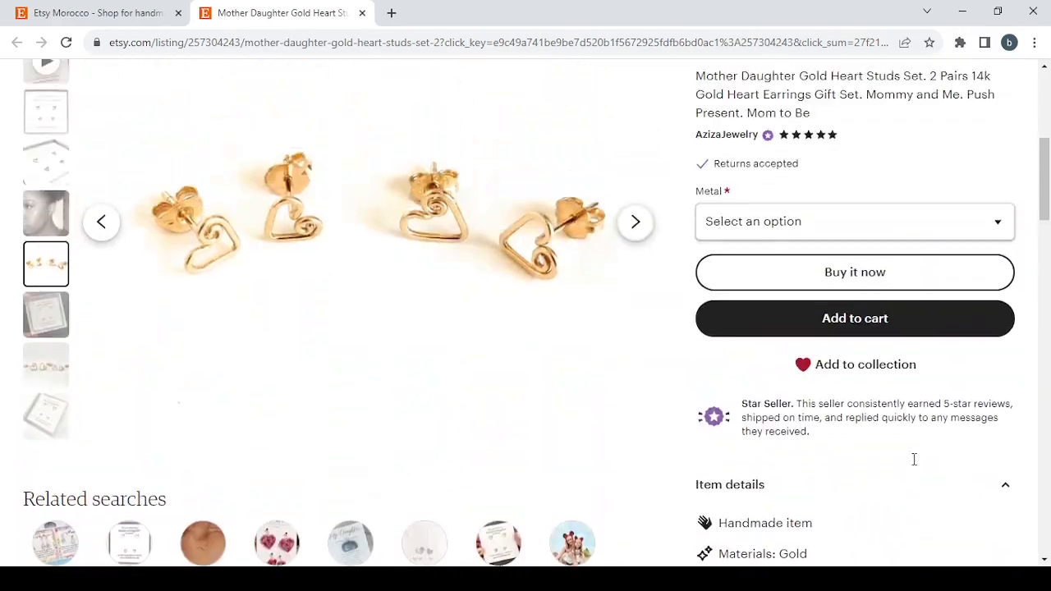
{"action": "left_click", "coordinate": [362, 14]}
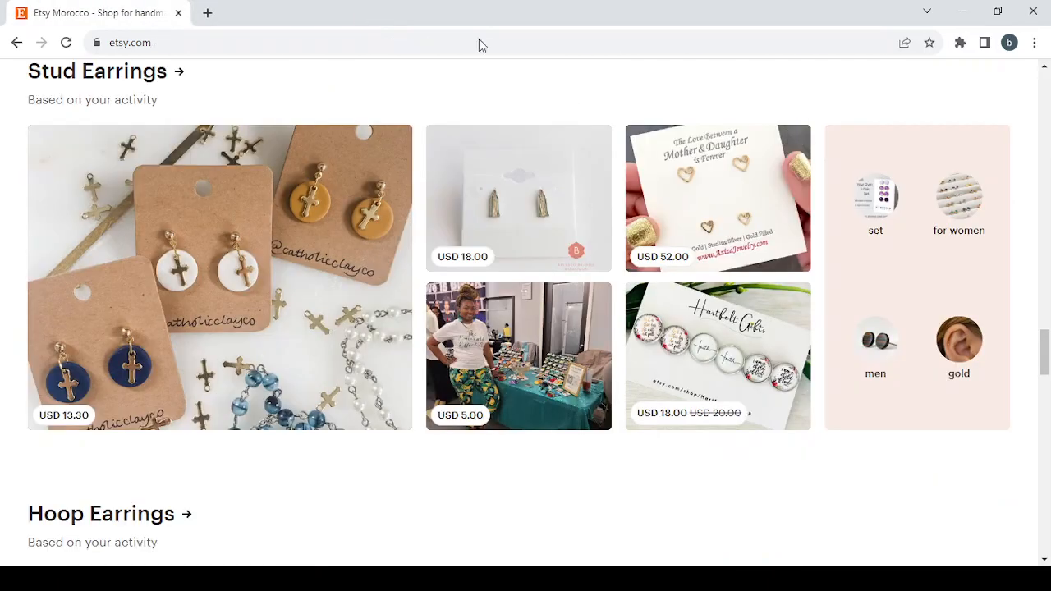
Open the seller's shop setup from the homepage header and go back to its Shop preferences stage
{"action": "scroll", "coordinate": [645, 205], "scroll_direction": "up", "scroll_amount": 10}
{"action": "scroll", "coordinate": [645, 204], "scroll_direction": "up", "scroll_amount": 10}
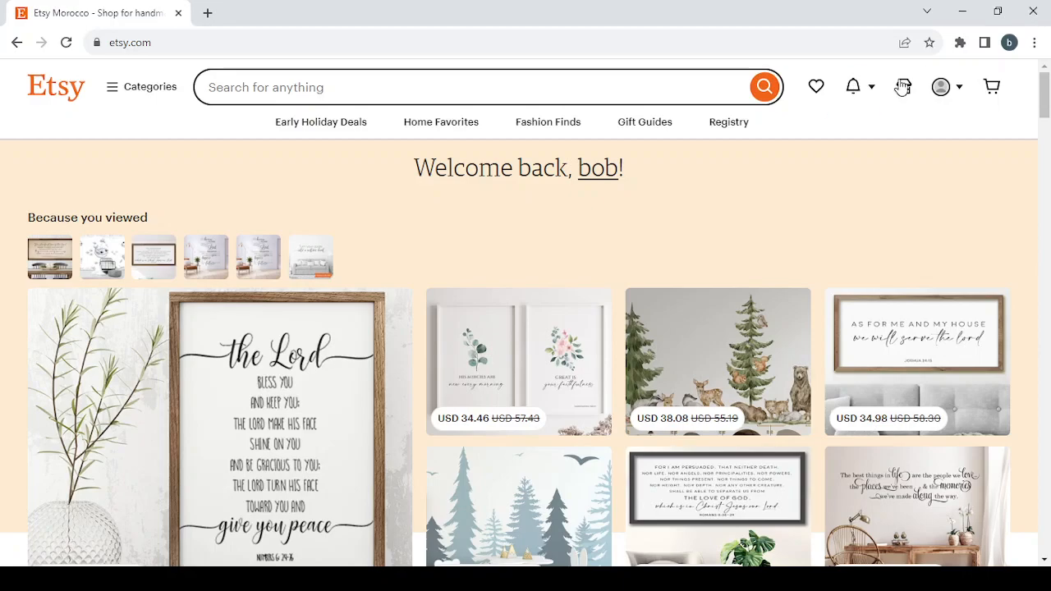
{"action": "left_click", "coordinate": [905, 87]}
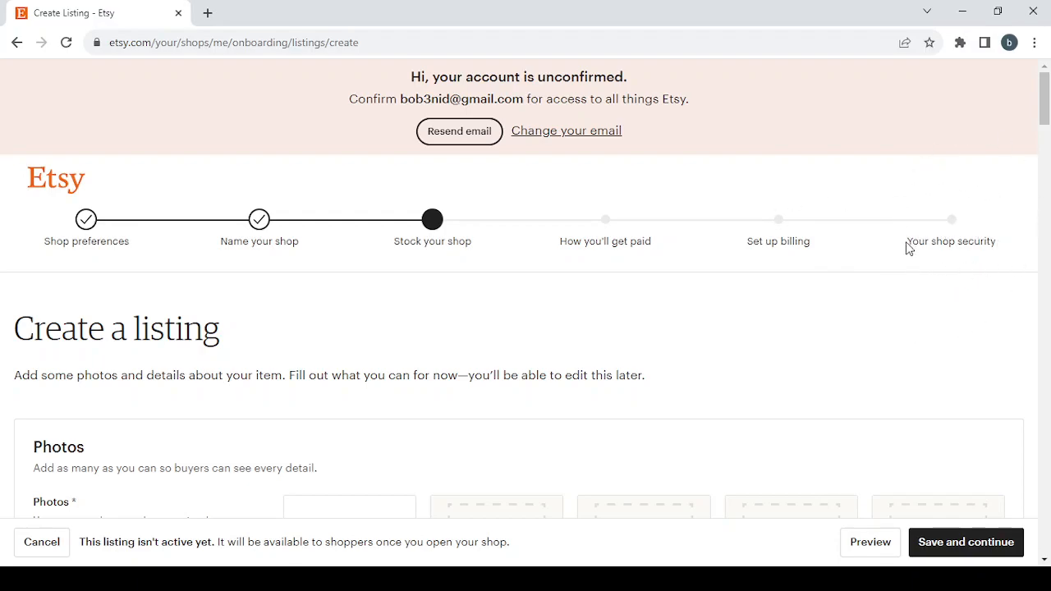
{"action": "left_click", "coordinate": [84, 218]}
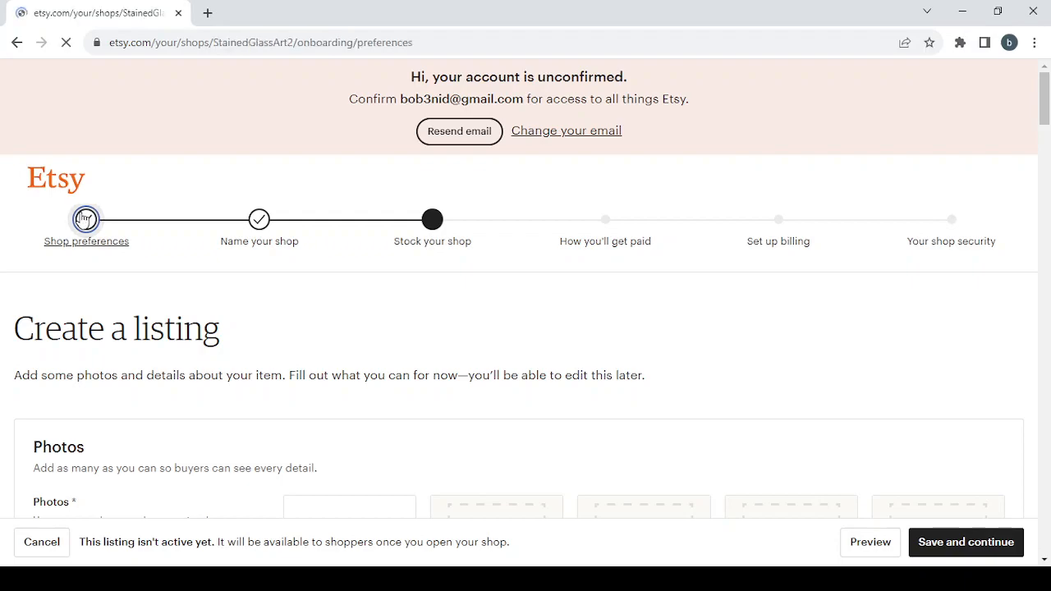
Set the shop currency to United States Dollar and save the shop preferences
{"action": "scroll", "coordinate": [388, 375], "scroll_direction": "down", "scroll_amount": 2}
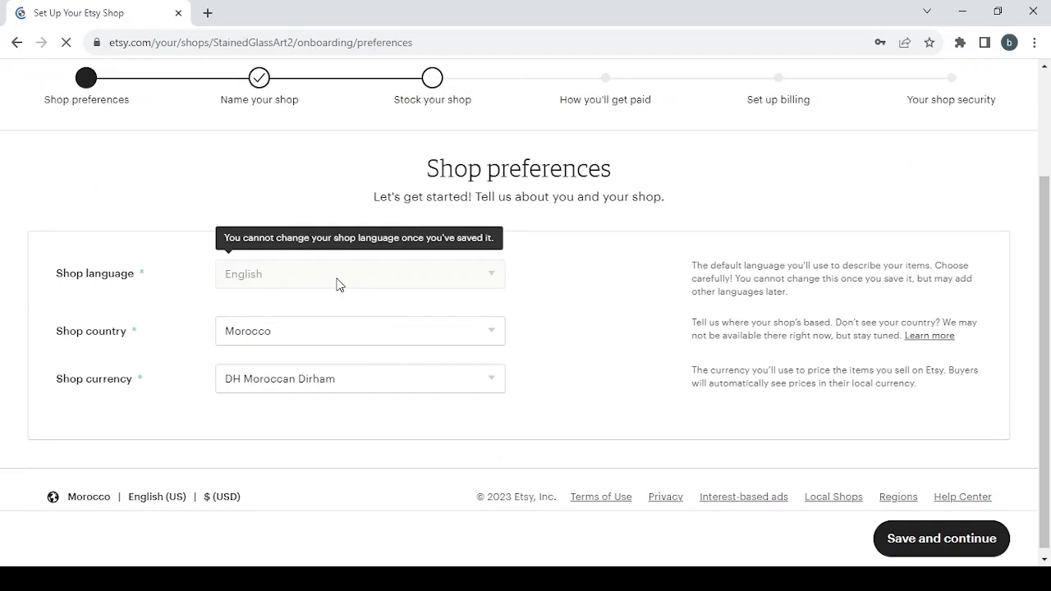
{"action": "left_click", "coordinate": [401, 387]}
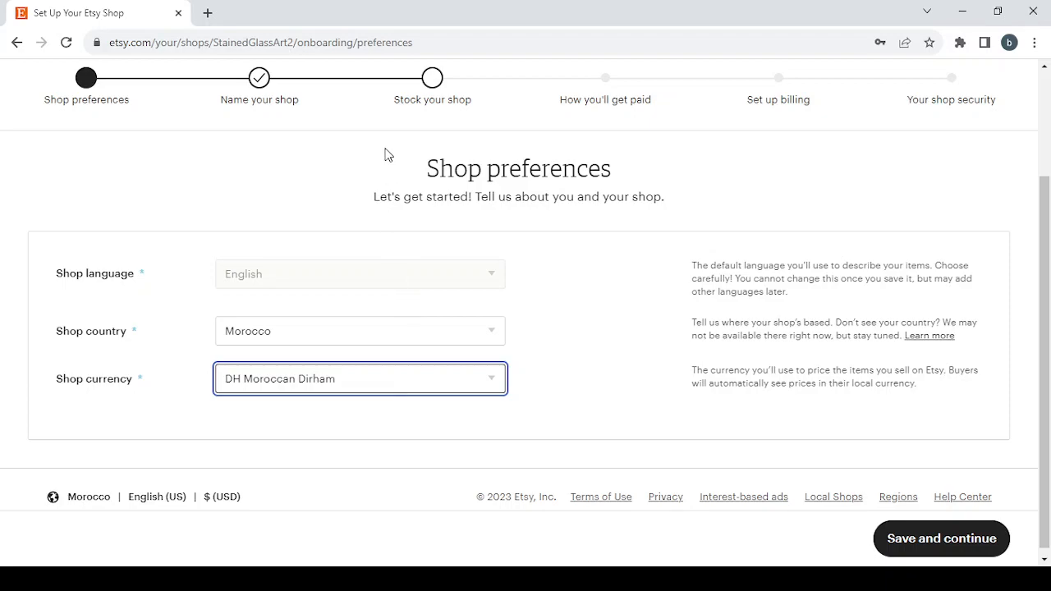
{"action": "left_click", "coordinate": [376, 111]}
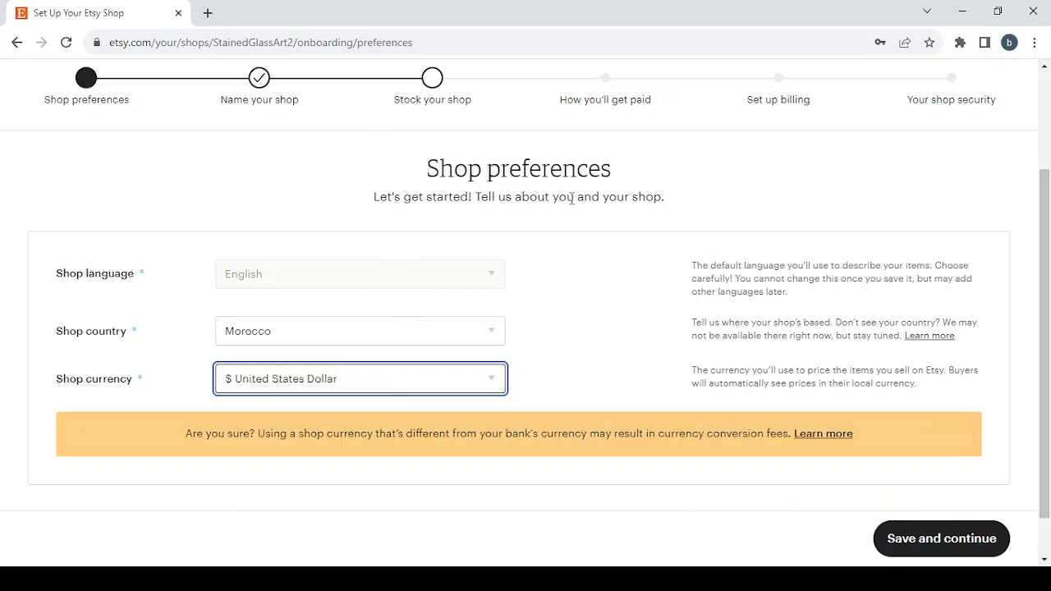
{"action": "left_click", "coordinate": [944, 543]}
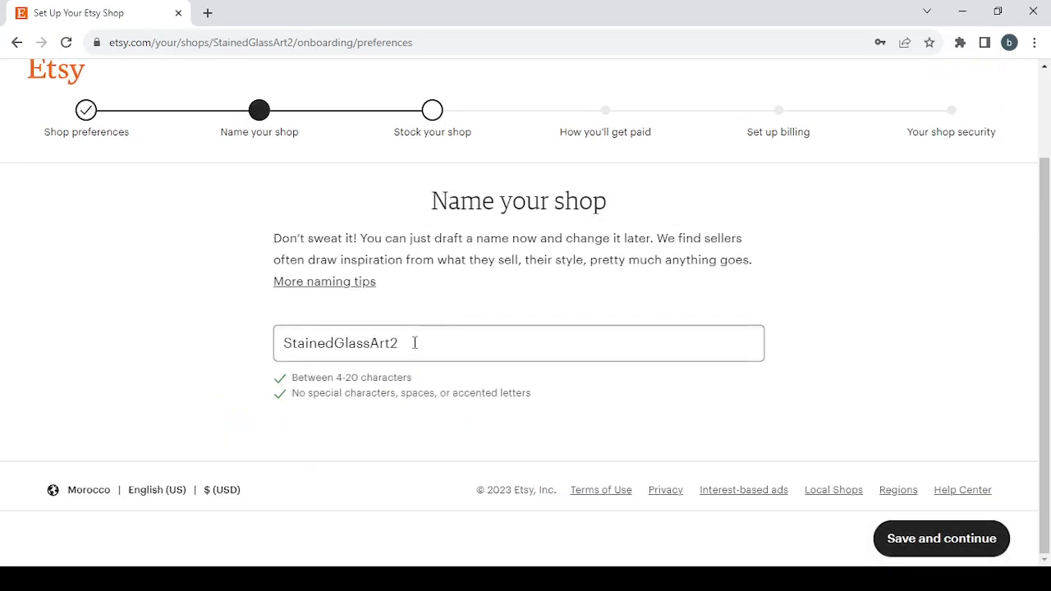
Replace the shop name with the copied text Personalized Recipe Books and remove its spaces to make PersonalizedRecipeBooks
{"action": "double_click", "coordinate": [414, 343]}
{"action": "key", "text": "BackSpace"}
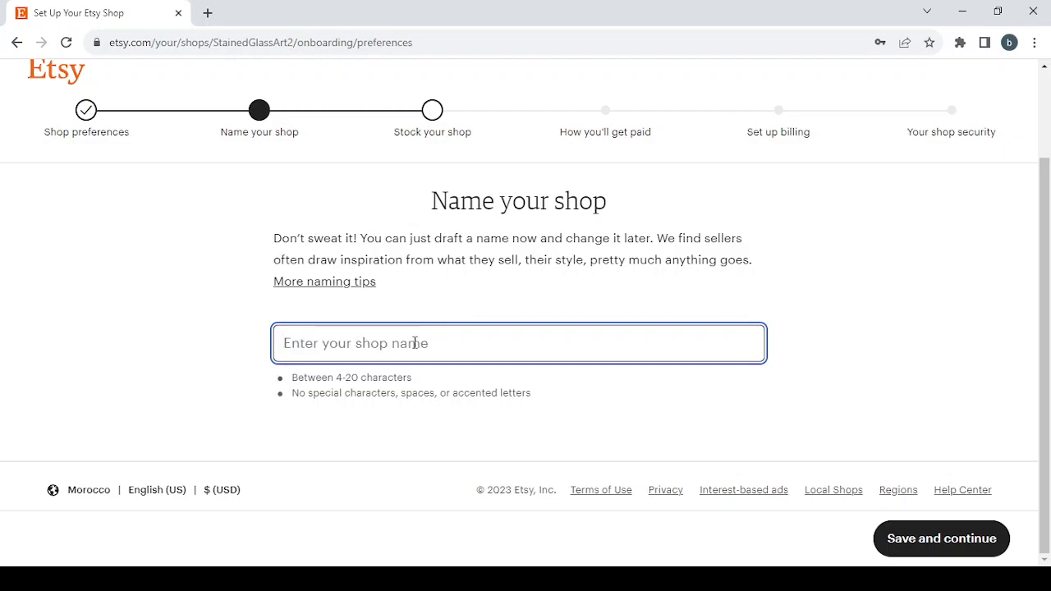
{"action": "type", "text": "Personalized Recipe Books"}
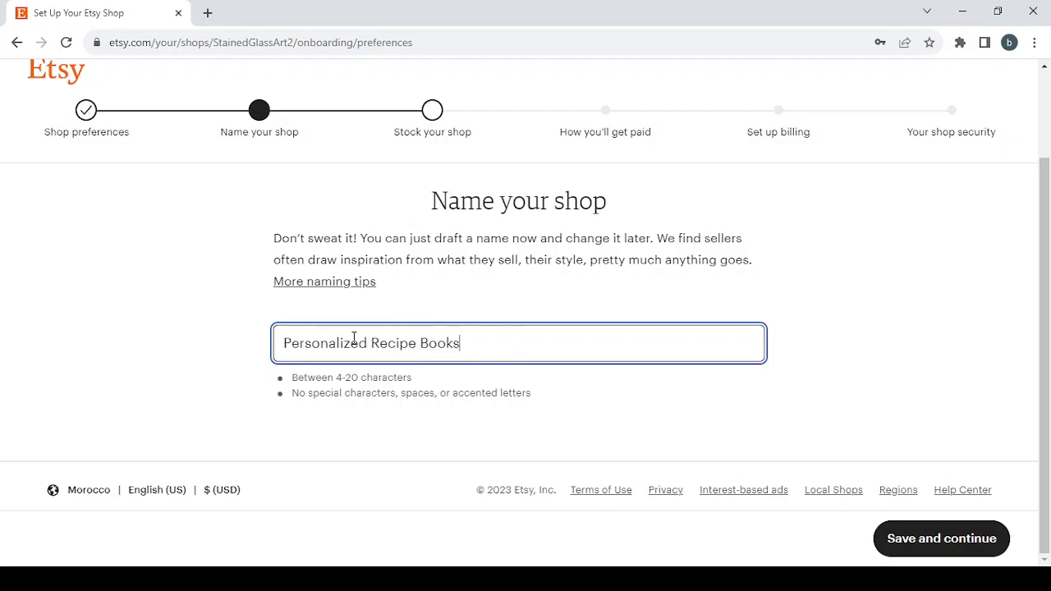
{"action": "key", "text": "BackSpace"}
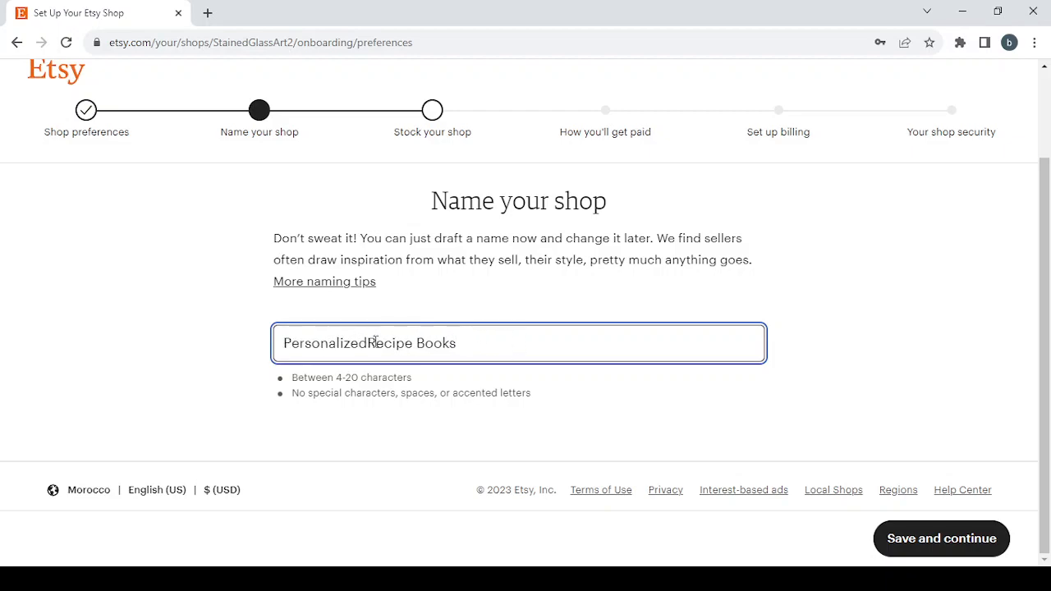
{"action": "key", "text": "BackSpace"}
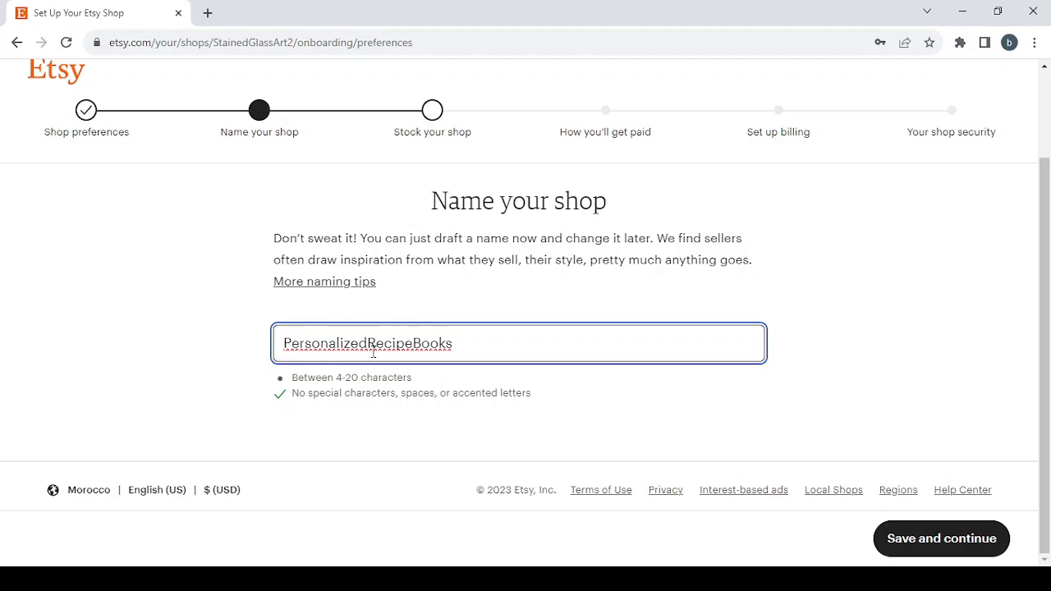
Shorten the shop name to RecipeBooks by removing the word Personalized
{"action": "double_click", "coordinate": [368, 344]}
{"action": "left_click_drag", "start_coordinate": [368, 343], "coordinate": [253, 341]}
{"action": "key", "text": "BackSpace"}
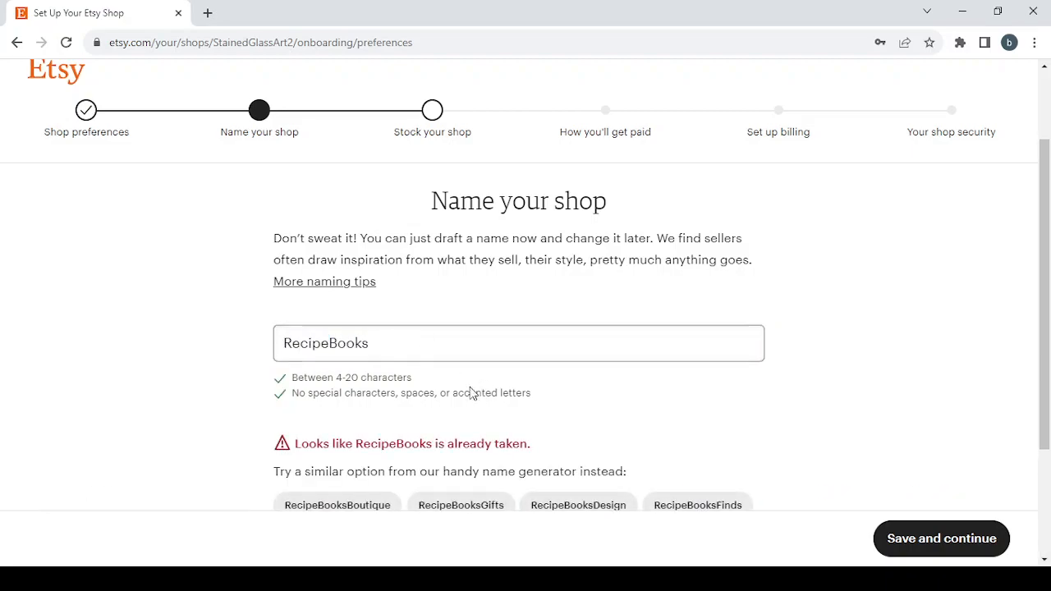
Change the shop name to RecipeBooks1 and save it to continue to the stocking stage
{"action": "left_click", "coordinate": [419, 348]}
{"action": "type", "text": "1"}
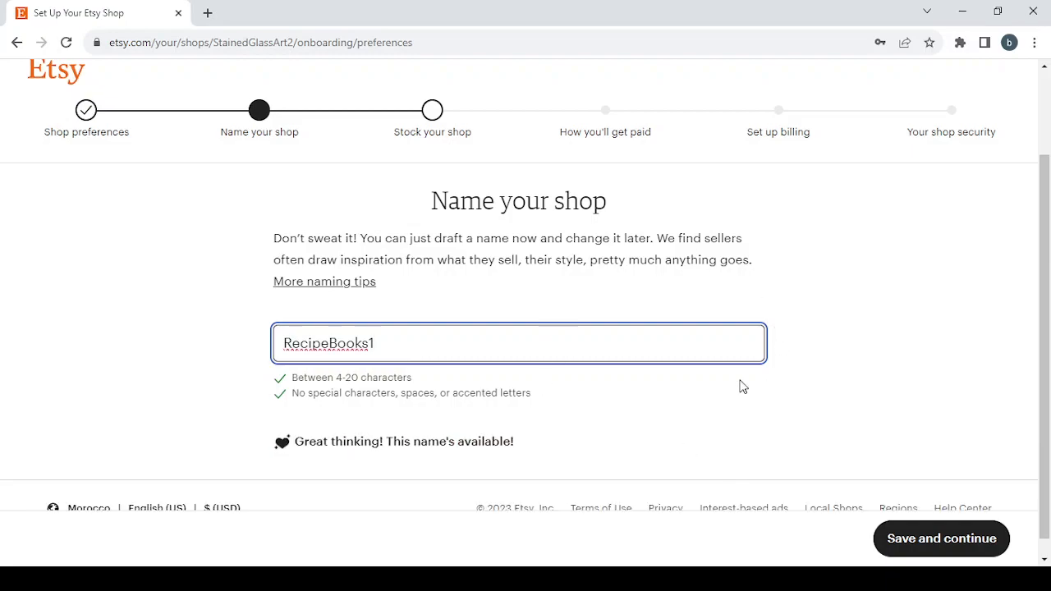
{"action": "scroll", "coordinate": [742, 386], "scroll_direction": "down", "scroll_amount": 1}
{"action": "left_click", "coordinate": [927, 539]}
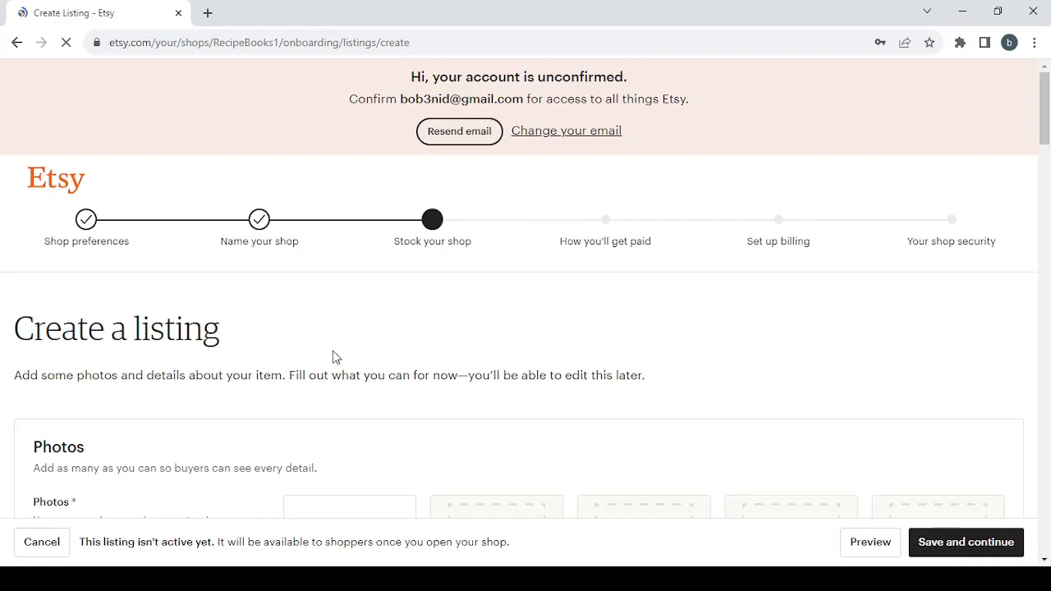
Try to save the blank listing and review the fields in its Photos, Video, Inventory, Listing details and Shipping sections
{"action": "scroll", "coordinate": [337, 345], "scroll_direction": "down", "scroll_amount": 2}
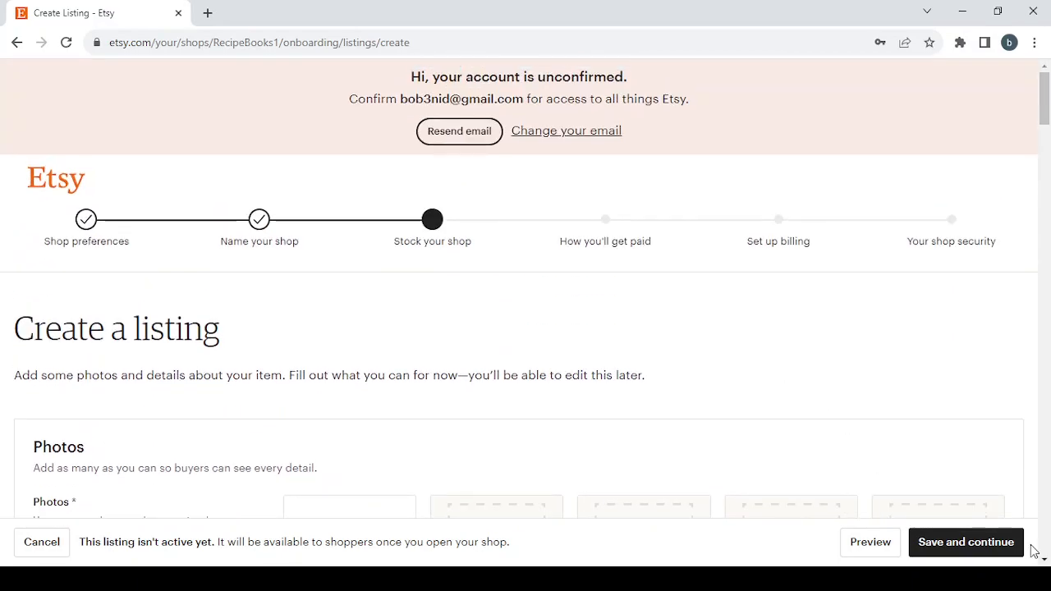
{"action": "left_click", "coordinate": [970, 548]}
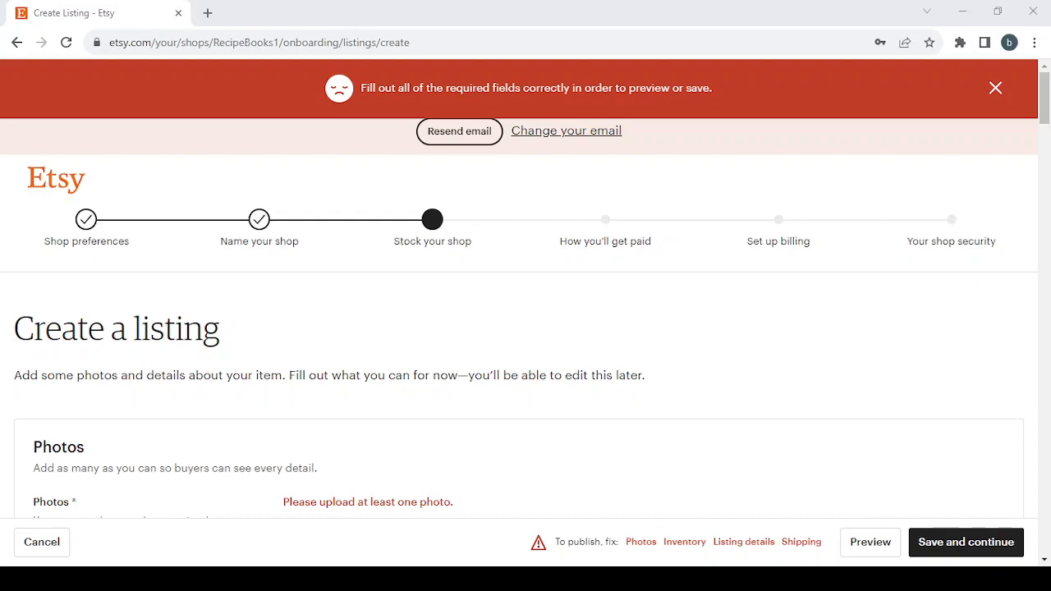
{"action": "left_click", "coordinate": [642, 544]}
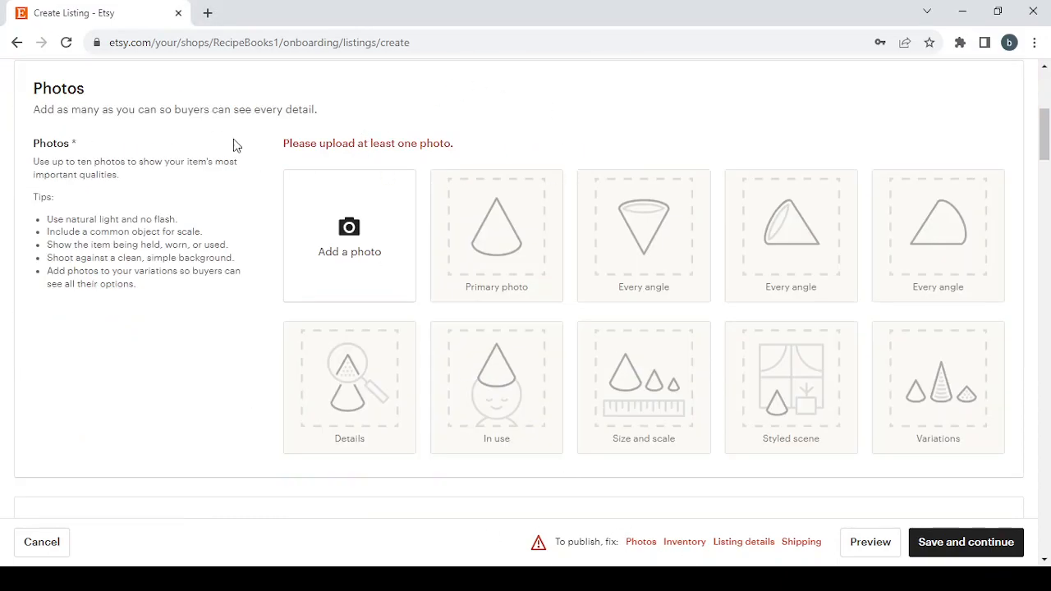
{"action": "left_click", "coordinate": [686, 543]}
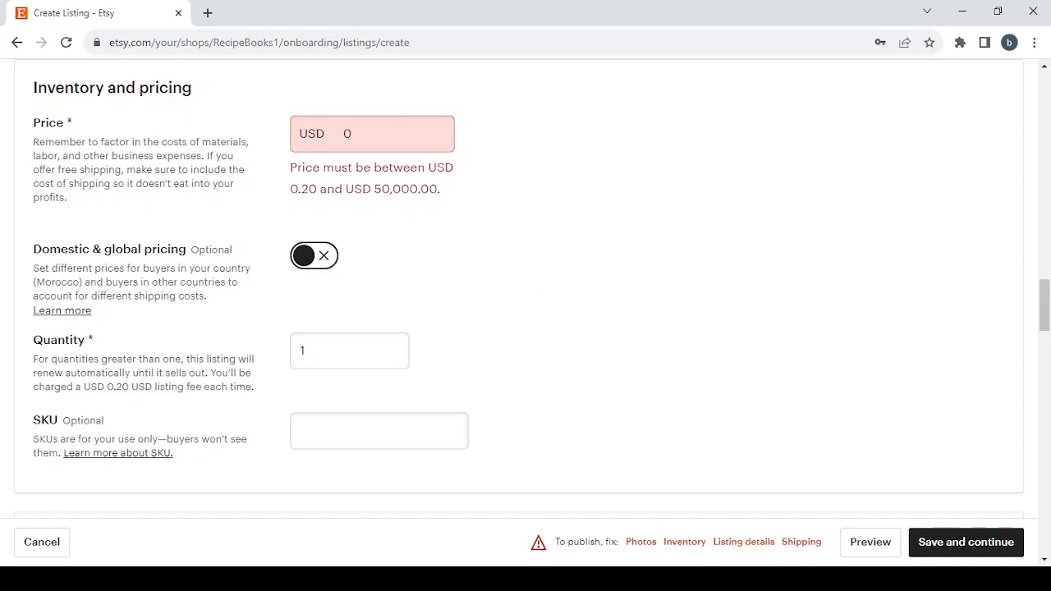
{"action": "left_click", "coordinate": [744, 542]}
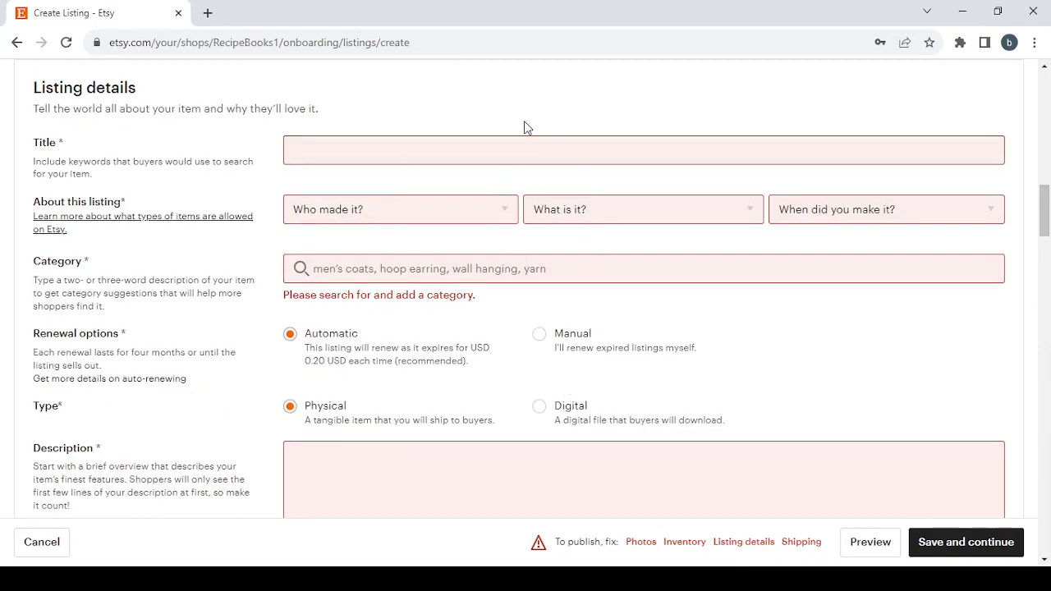
{"action": "scroll", "coordinate": [628, 435], "scroll_direction": "down", "scroll_amount": 2}
{"action": "scroll", "coordinate": [628, 435], "scroll_direction": "up", "scroll_amount": 2}
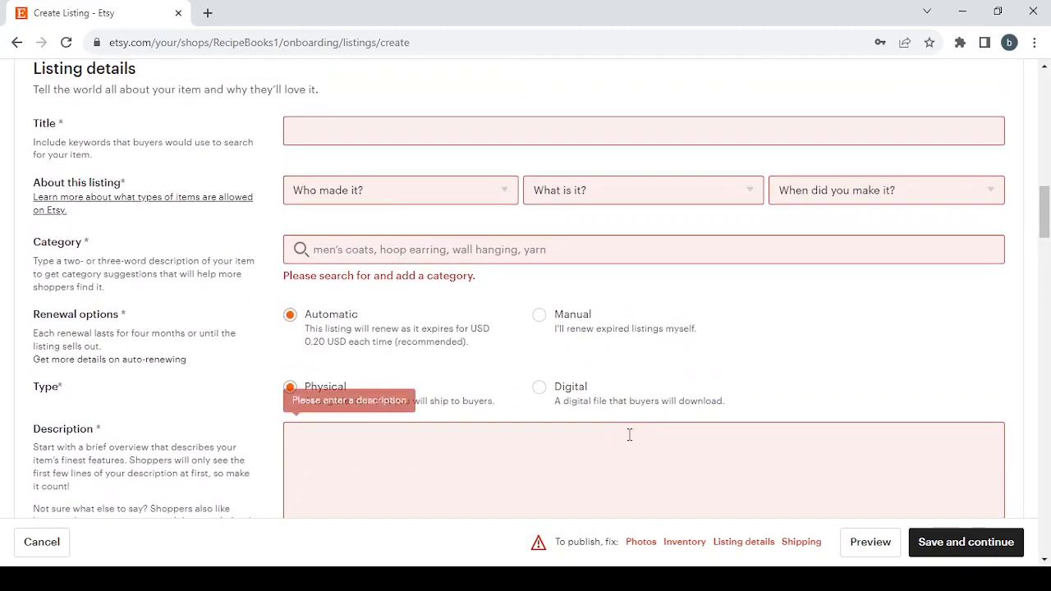
{"action": "left_click", "coordinate": [802, 542]}
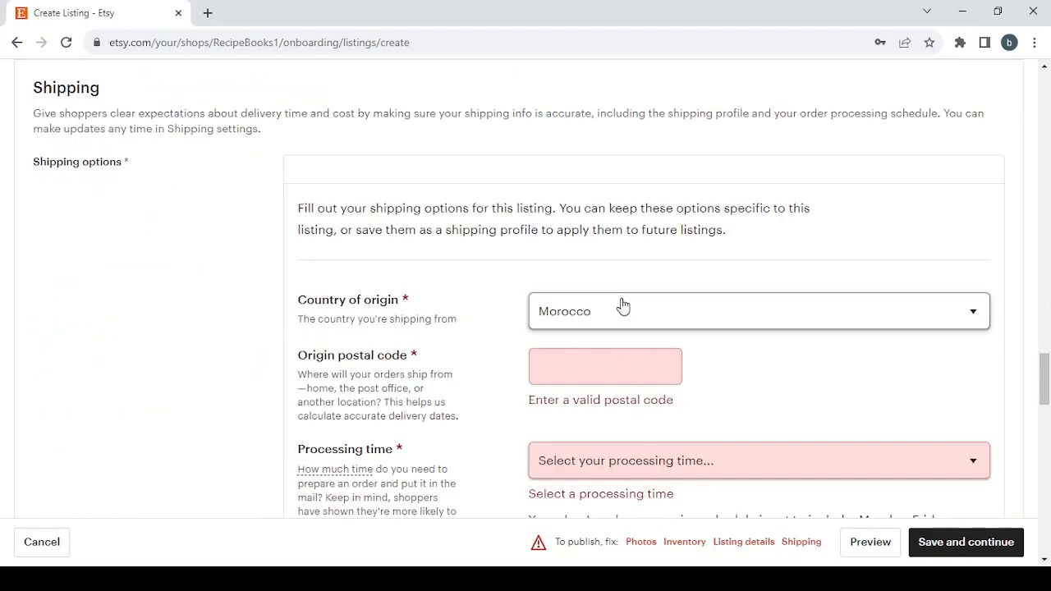
{"action": "scroll", "coordinate": [623, 306], "scroll_direction": "down", "scroll_amount": 6}
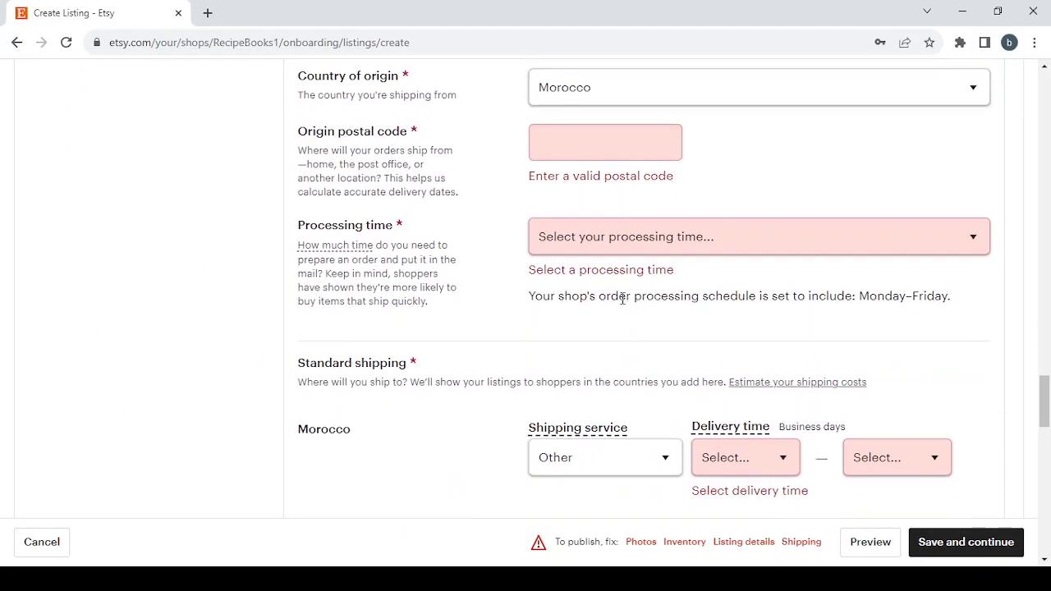
{"action": "scroll", "coordinate": [622, 305], "scroll_direction": "down", "scroll_amount": 3}
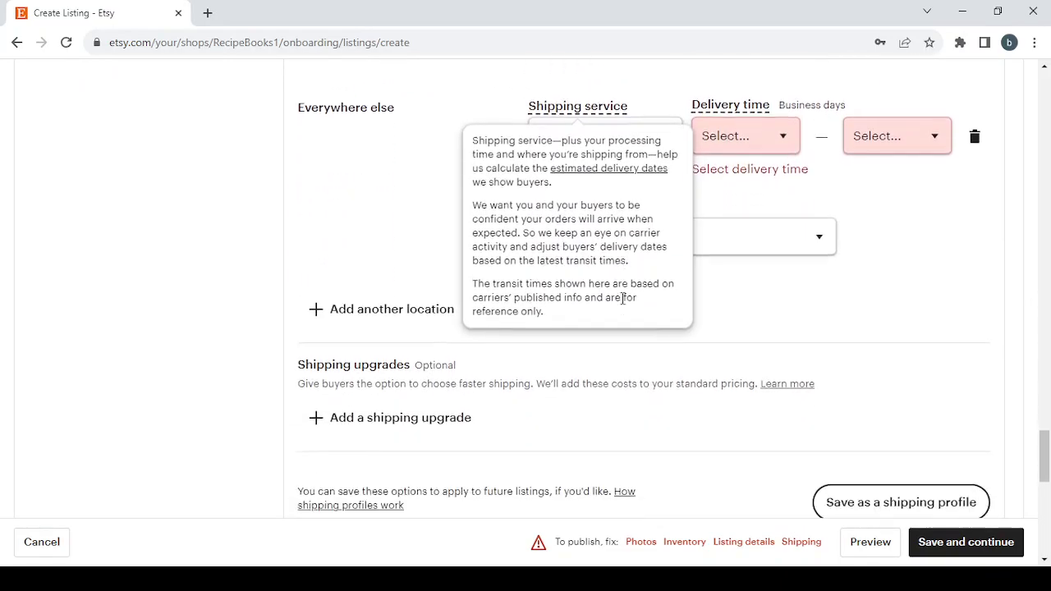
{"action": "left_click", "coordinate": [641, 542]}
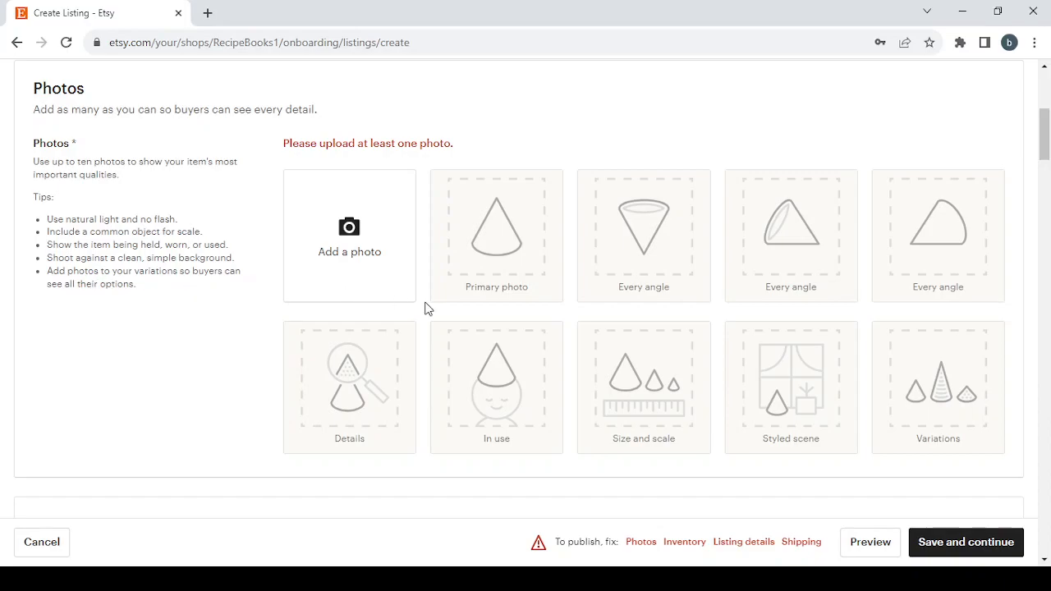
{"action": "scroll", "coordinate": [426, 309], "scroll_direction": "down", "scroll_amount": 3}
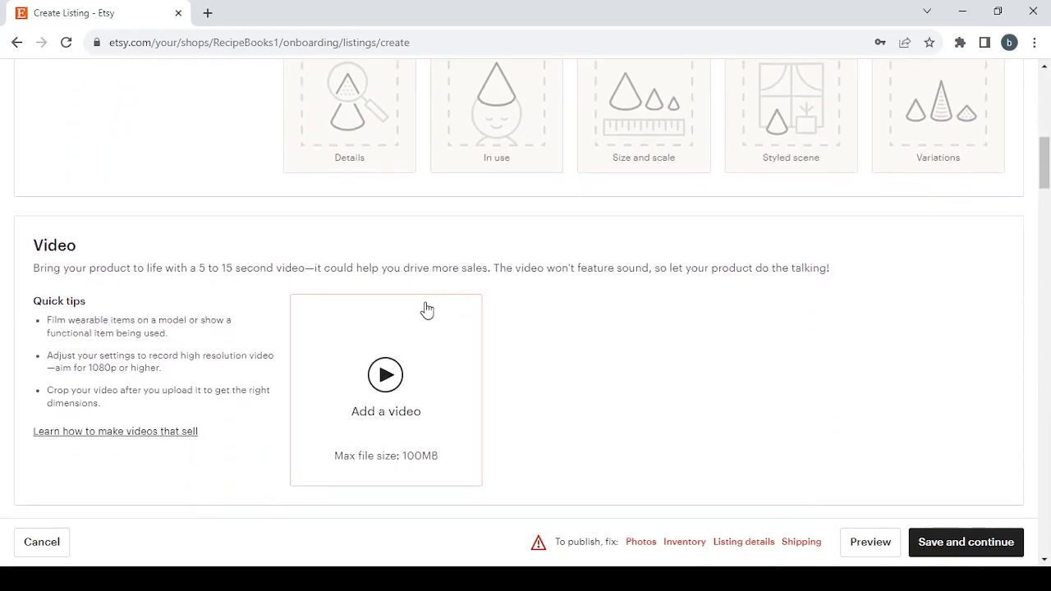
{"action": "scroll", "coordinate": [426, 309], "scroll_direction": "down", "scroll_amount": 1}
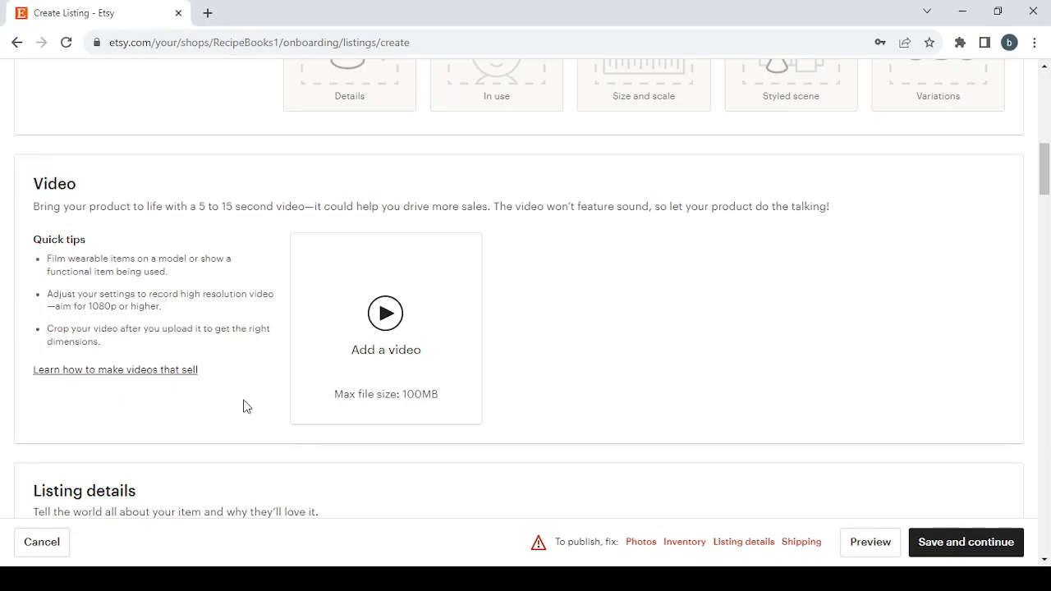
Enter the copied text Personalized Recipe Books as the listing title
{"action": "scroll", "coordinate": [317, 444], "scroll_direction": "down", "scroll_amount": 5}
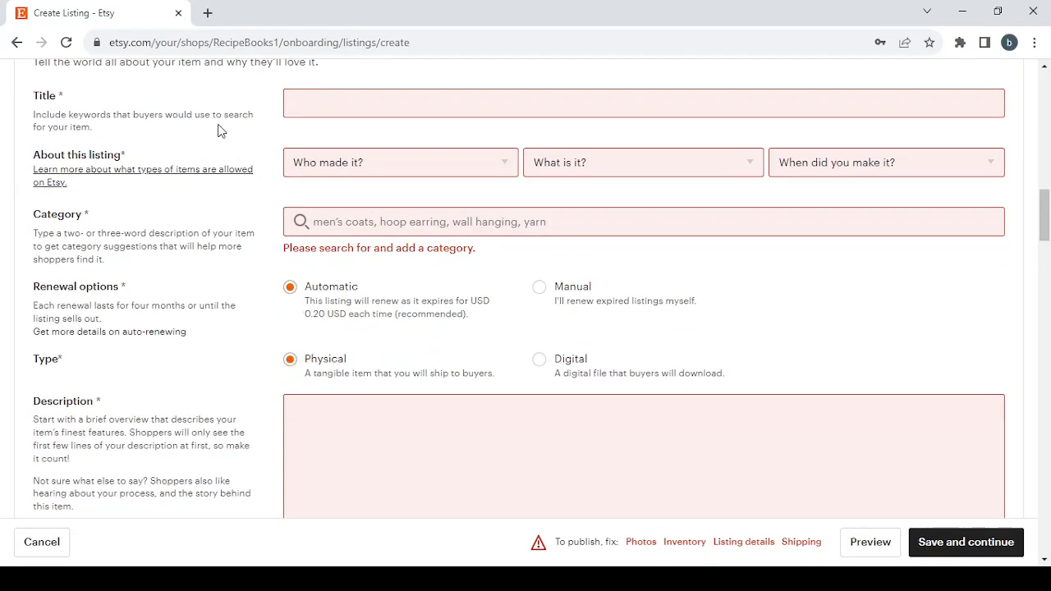
{"action": "scroll", "coordinate": [199, 101], "scroll_direction": "up", "scroll_amount": 1}
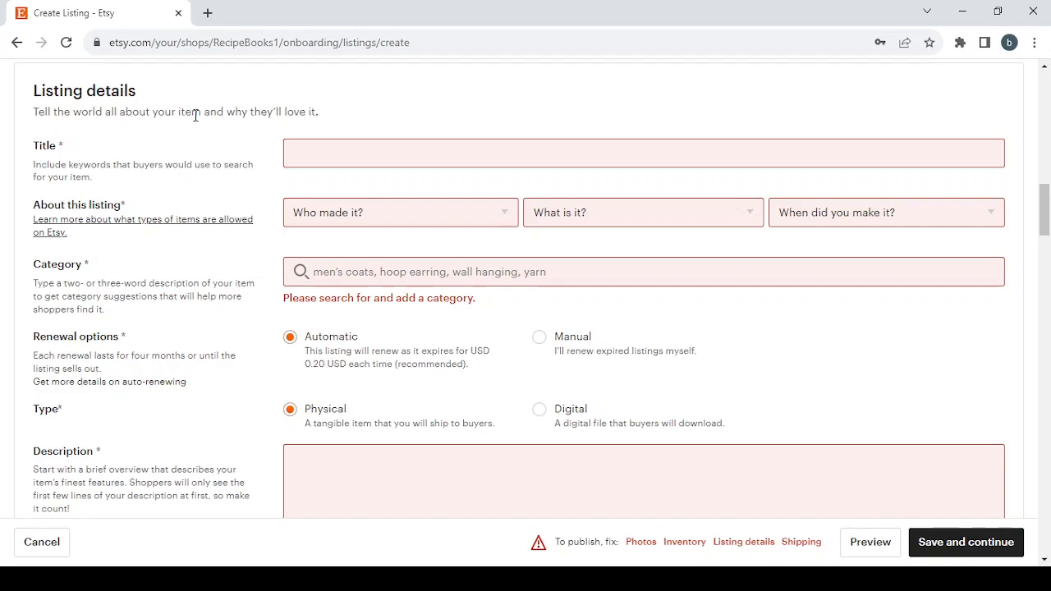
{"action": "left_click", "coordinate": [439, 145]}
{"action": "left_click", "coordinate": [439, 147]}
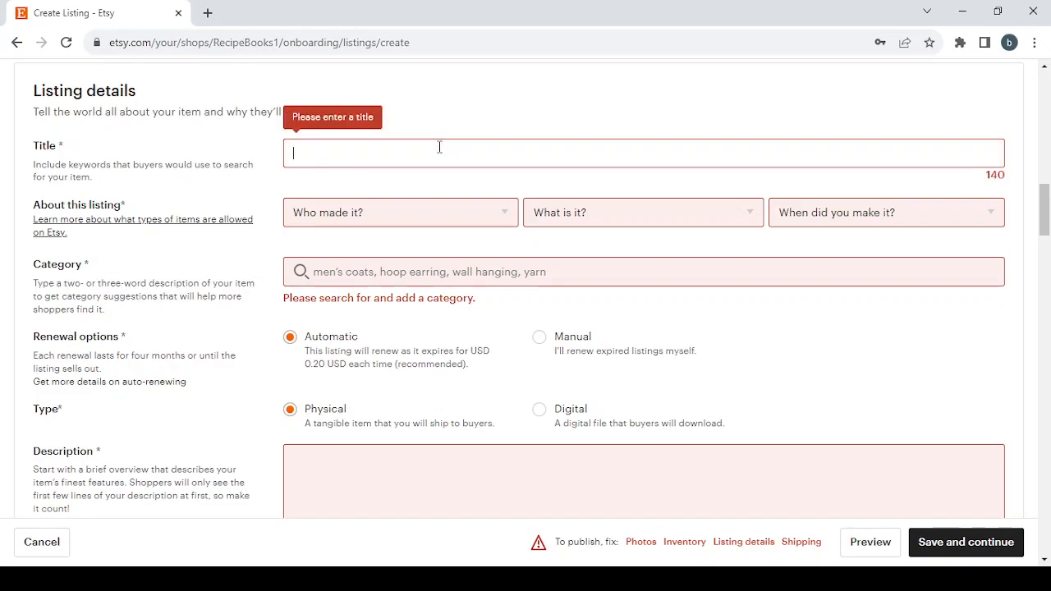
{"action": "type", "text": "Personalized Recipe Books"}
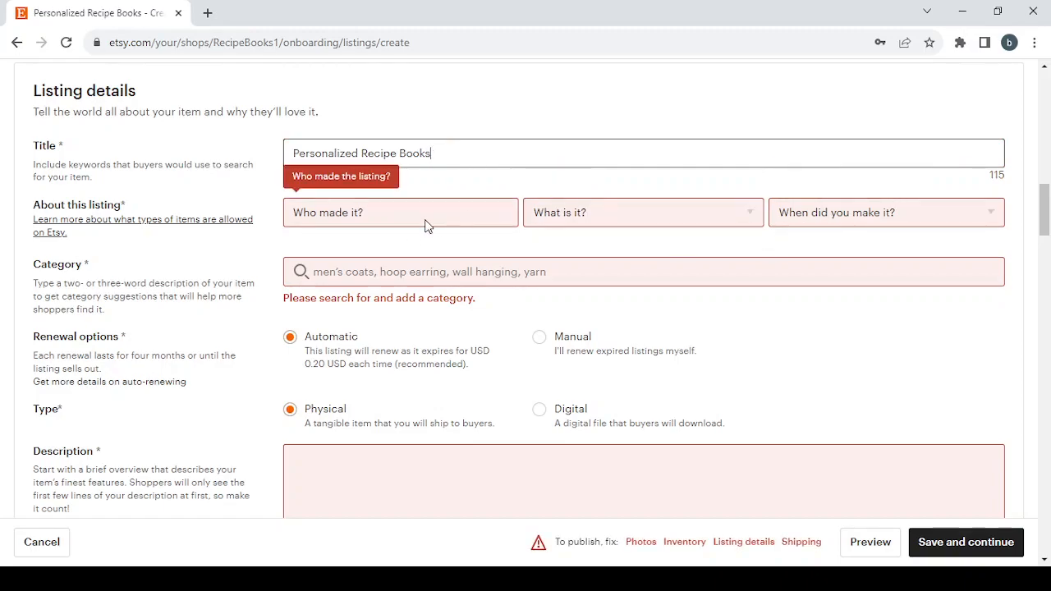
Describe the listing as made by "I did", being "A finished product", and made in 2020 - 2023
{"action": "left_click", "coordinate": [425, 225]}
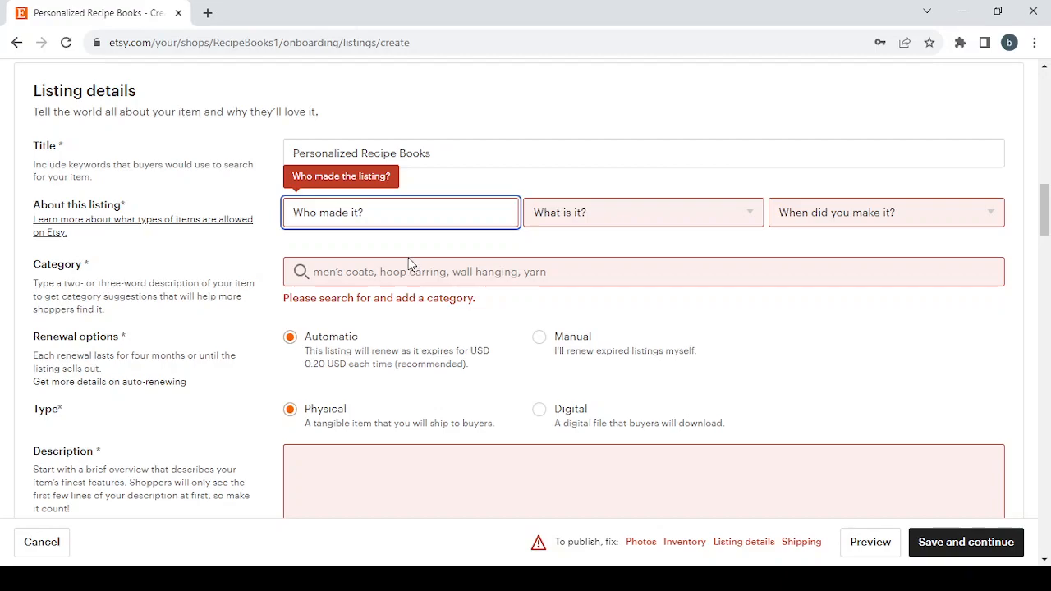
{"action": "key", "text": "Down"}
{"action": "left_click", "coordinate": [712, 213]}
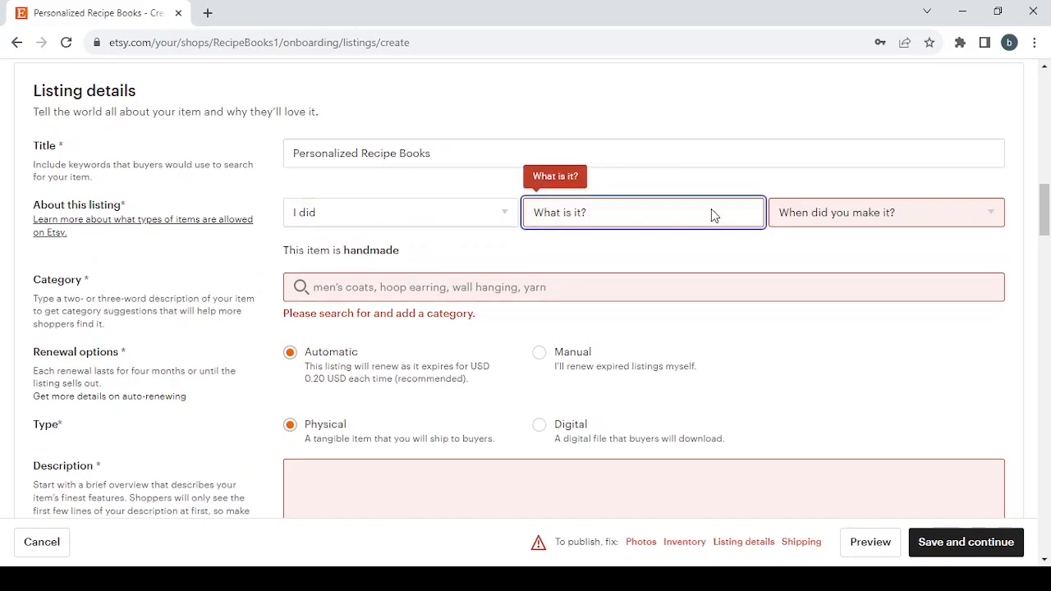
{"action": "left_click", "coordinate": [689, 263]}
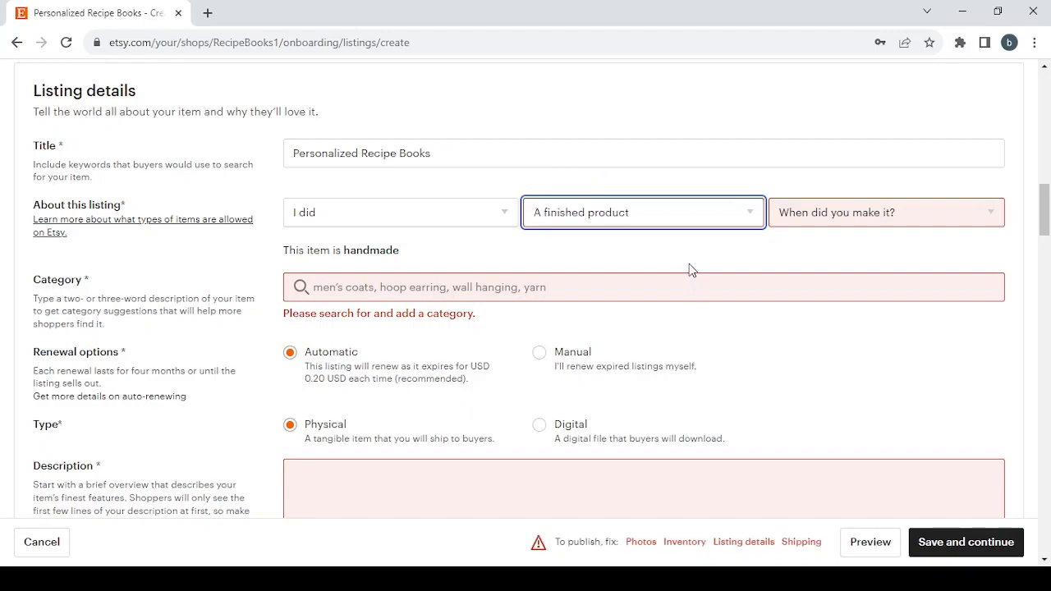
{"action": "left_click", "coordinate": [959, 213]}
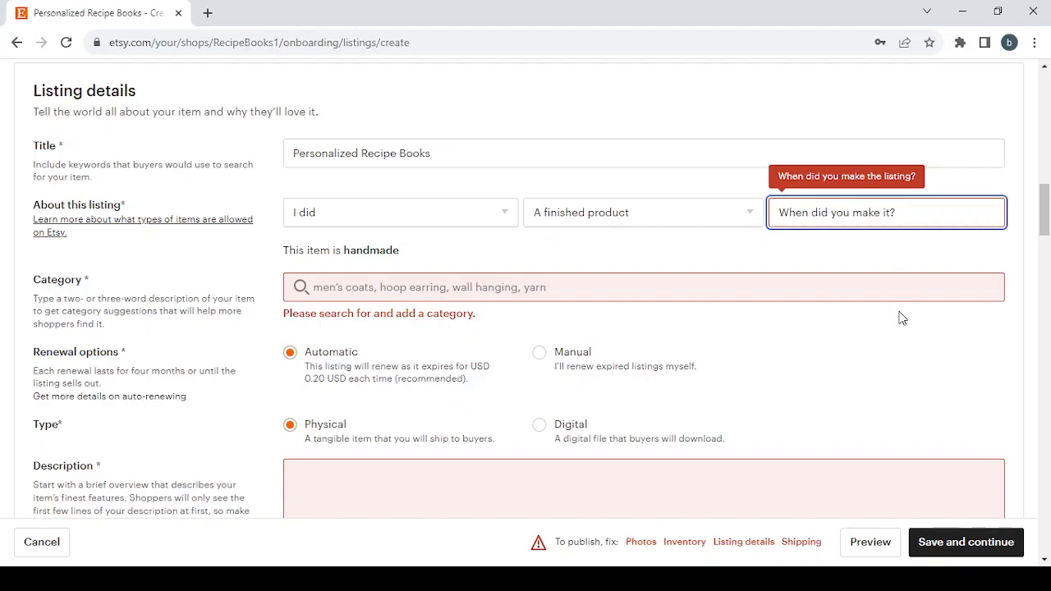
{"action": "left_click", "coordinate": [862, 290]}
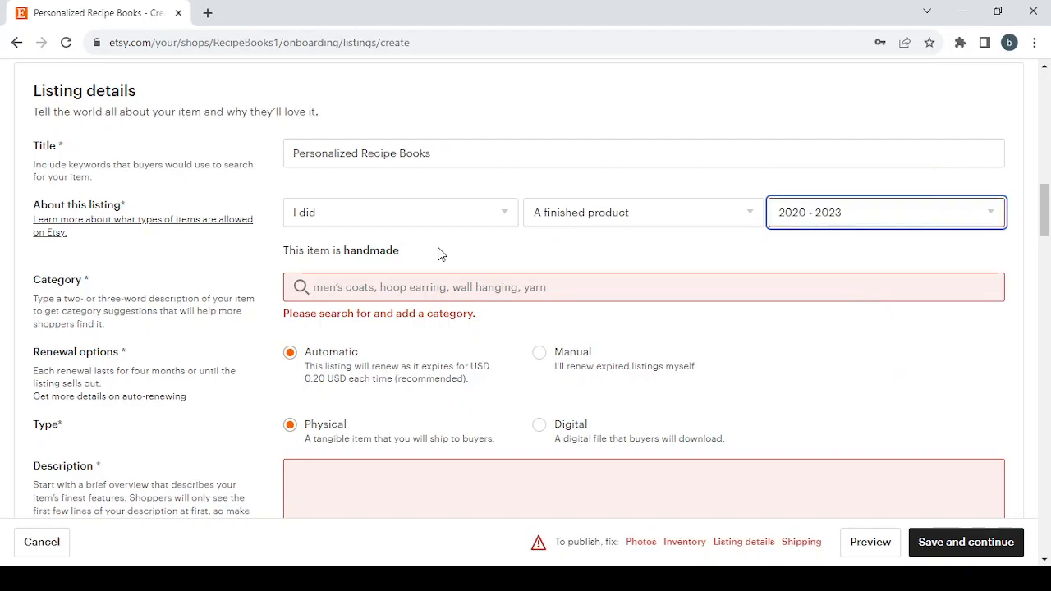
Search the listing categories for Personalized Recipe Books and choose Cookbooks under Books, Movies & Music
{"action": "left_click", "coordinate": [408, 291]}
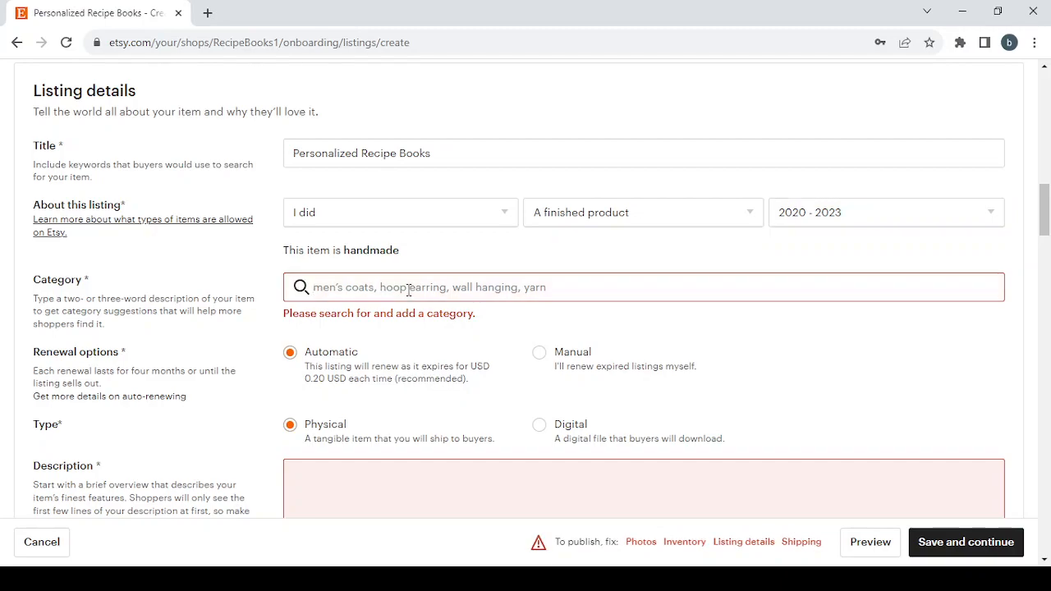
{"action": "type", "text": "Personalized Recipe Books"}
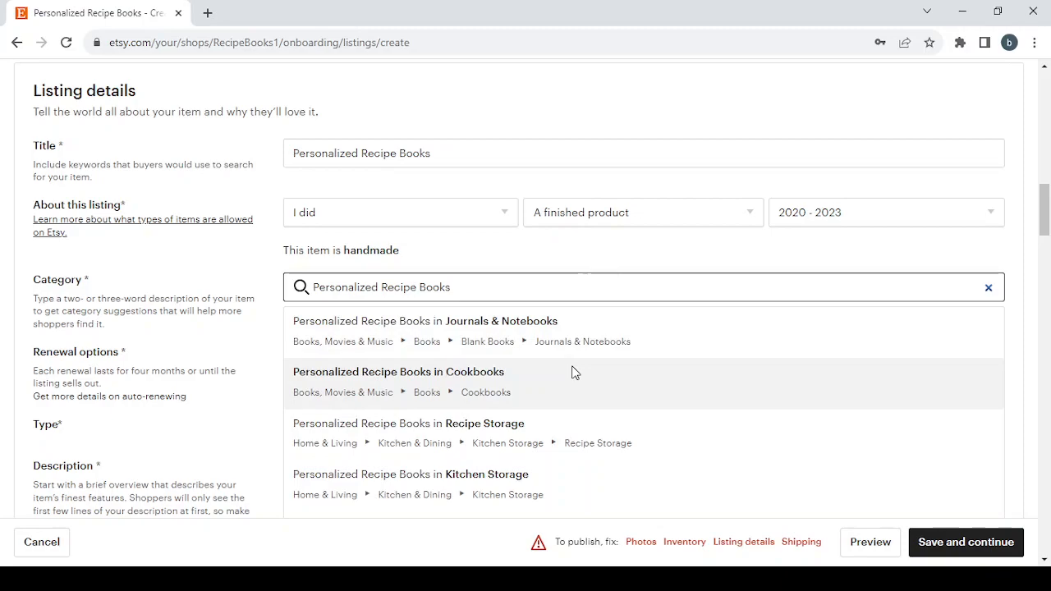
{"action": "scroll", "coordinate": [572, 370], "scroll_direction": "down", "scroll_amount": 2}
{"action": "scroll", "coordinate": [572, 371], "scroll_direction": "up", "scroll_amount": 2}
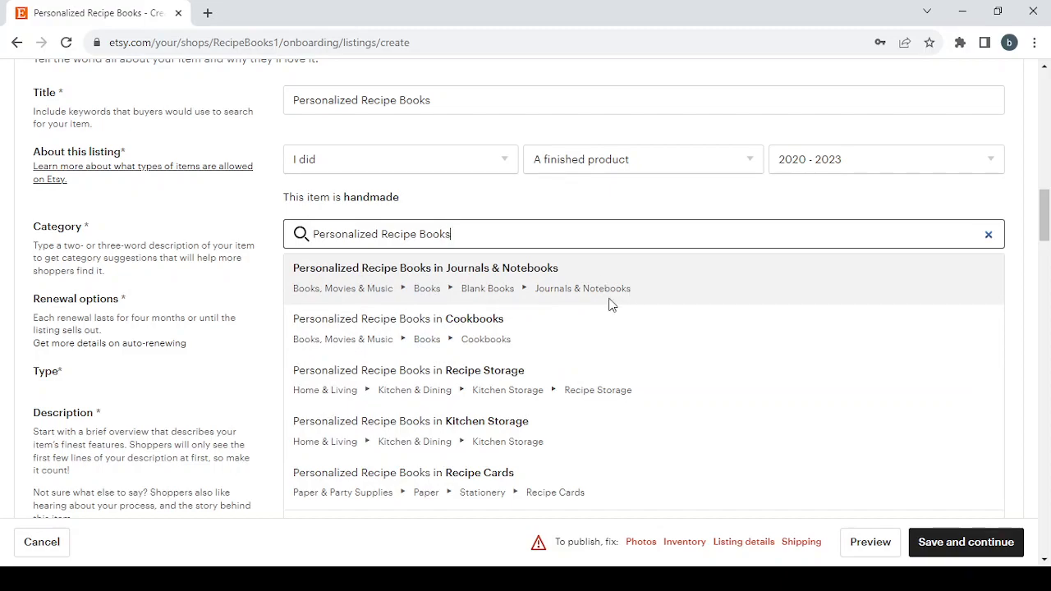
{"action": "left_click", "coordinate": [586, 325]}
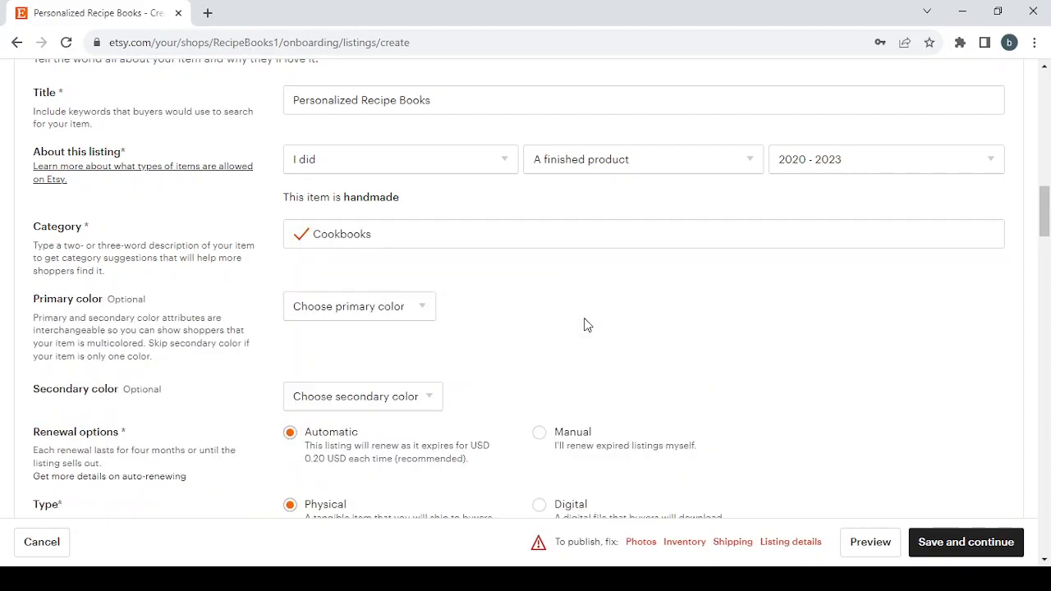
Look at the optional primary and secondary color choices for the listing without selecting any
{"action": "scroll", "coordinate": [565, 367], "scroll_direction": "down", "scroll_amount": 2}
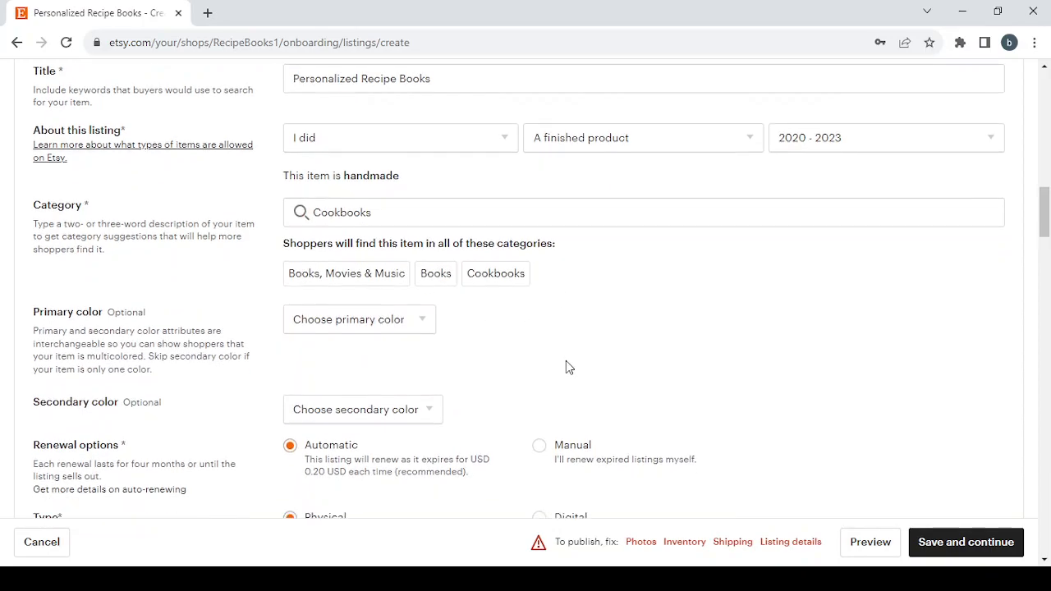
{"action": "scroll", "coordinate": [435, 281], "scroll_direction": "up", "scroll_amount": 1}
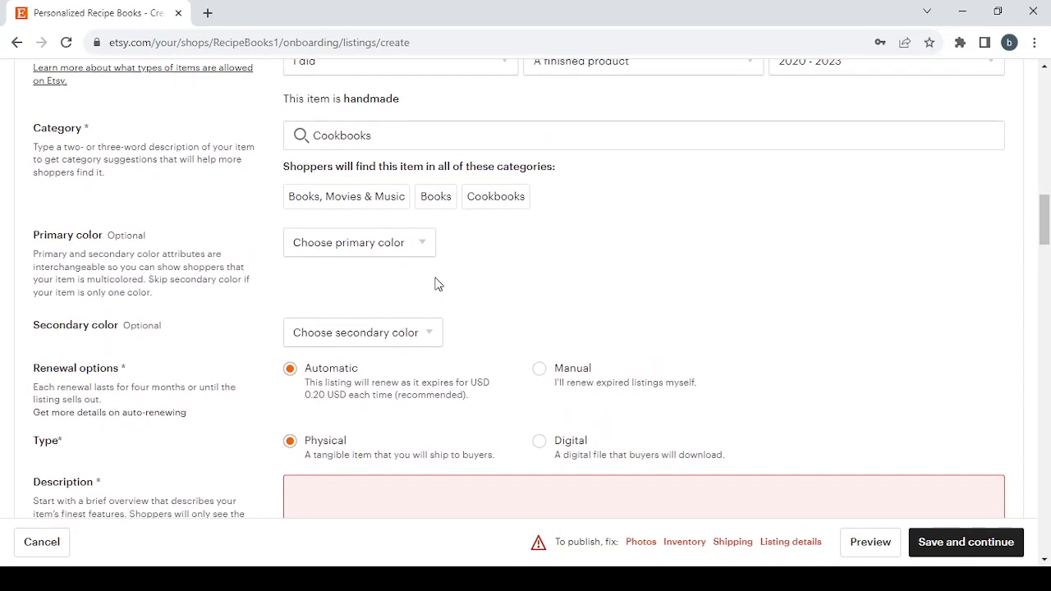
{"action": "left_click", "coordinate": [382, 249]}
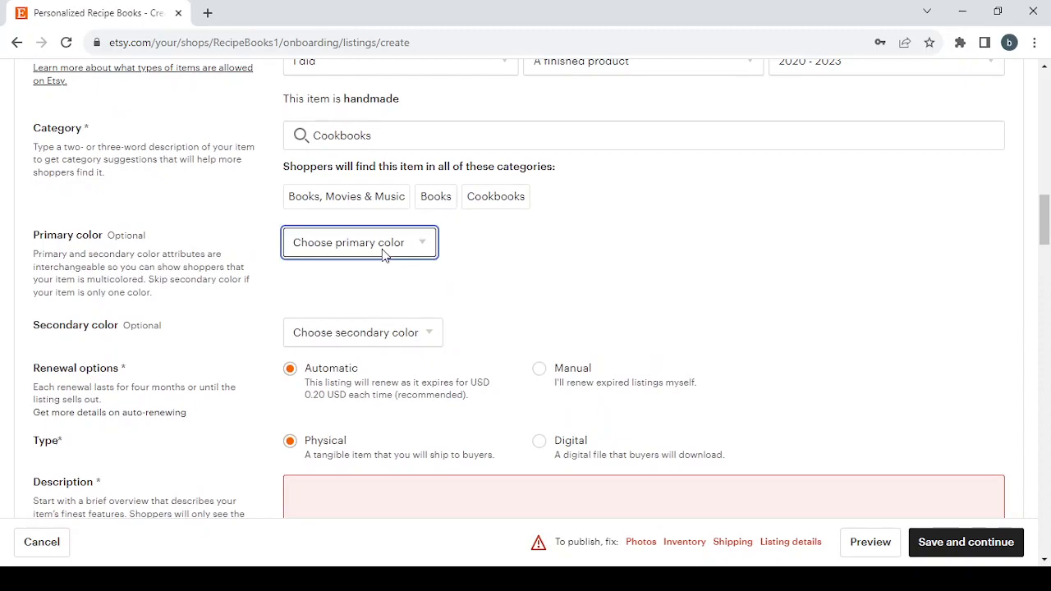
{"action": "left_click", "coordinate": [525, 321]}
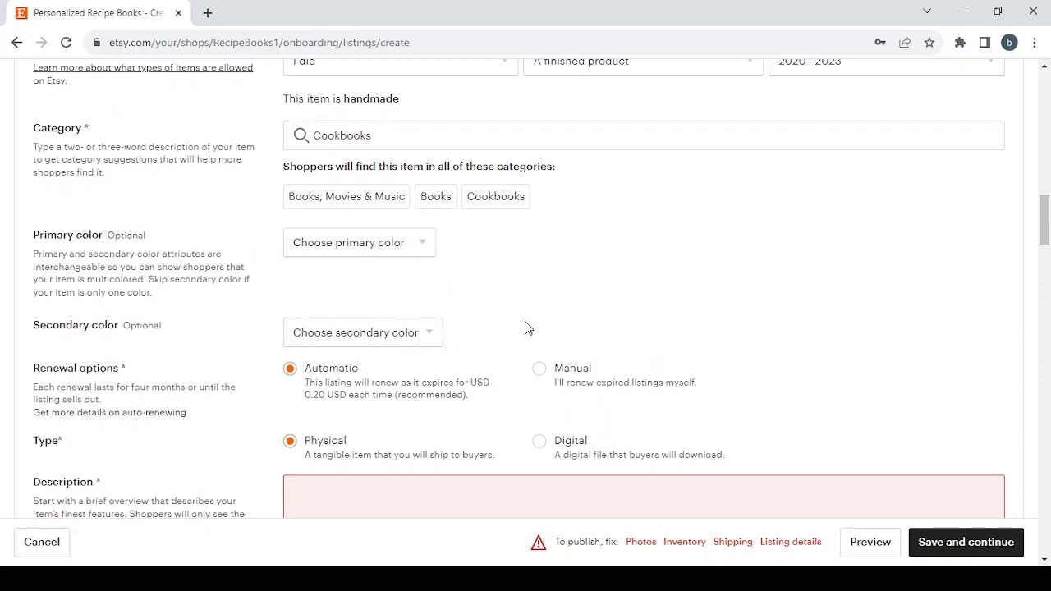
{"action": "left_click", "coordinate": [387, 348]}
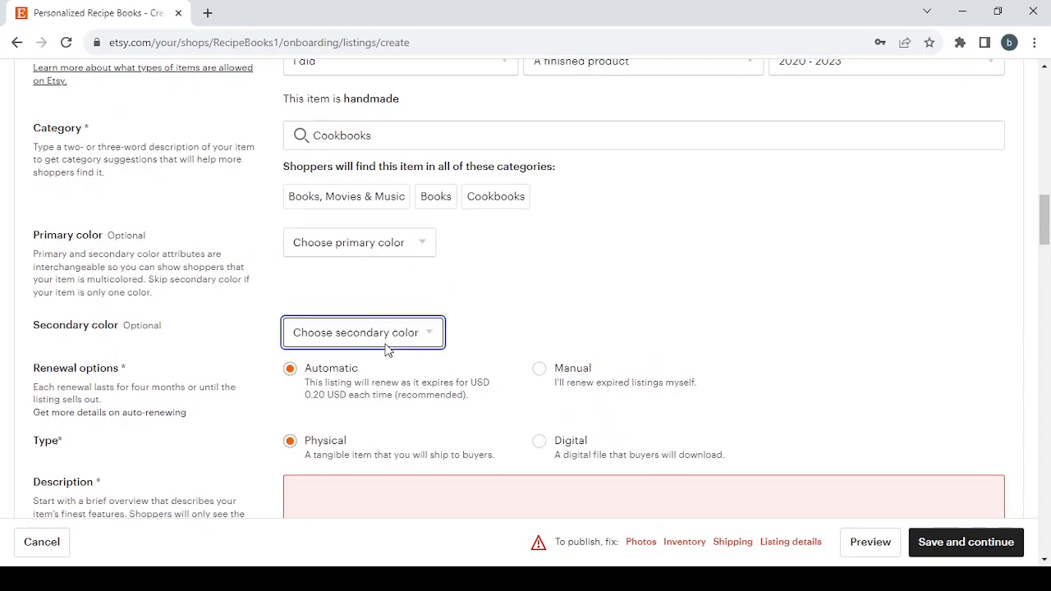
Set the listing's renewal option to Manual
{"action": "scroll", "coordinate": [268, 349], "scroll_direction": "down", "scroll_amount": 1}
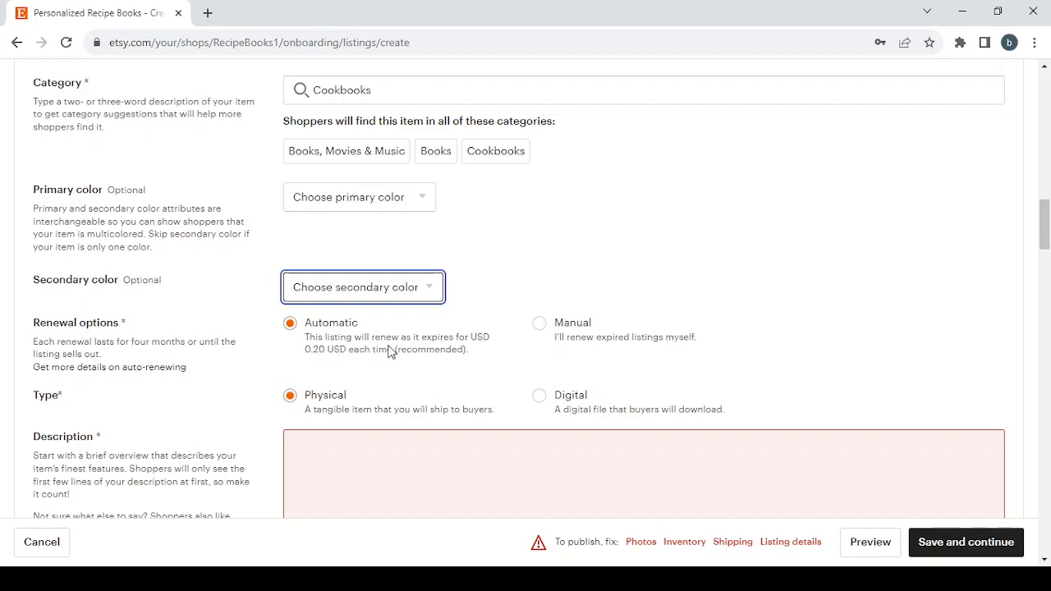
{"action": "left_click", "coordinate": [541, 320]}
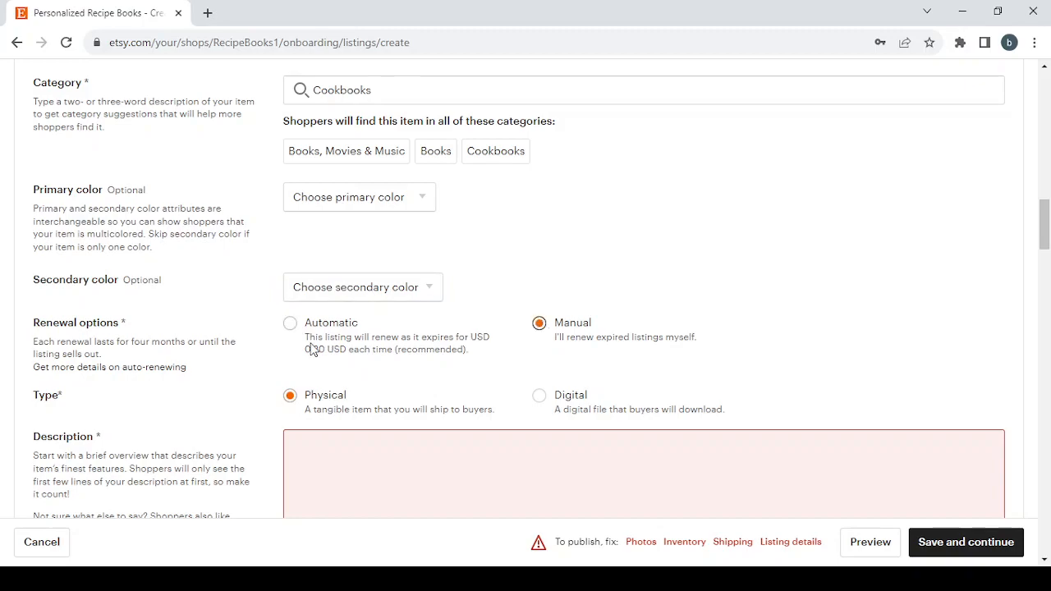
{"action": "scroll", "coordinate": [309, 350], "scroll_direction": "down", "scroll_amount": 1}
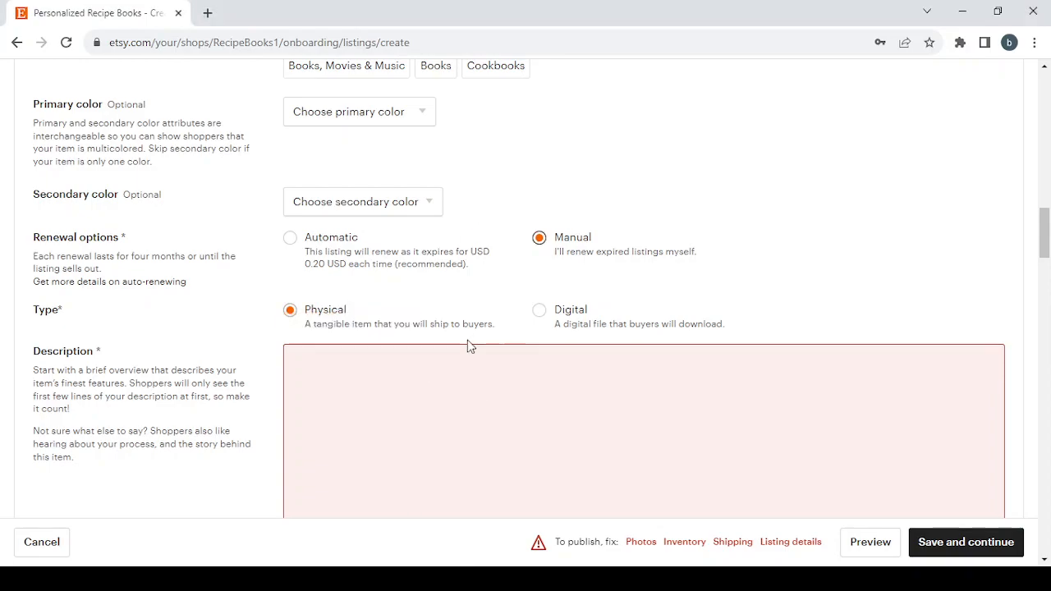
Set the listing's price to USD 29.99 in the inventory and pricing section
{"action": "scroll", "coordinate": [468, 346], "scroll_direction": "down", "scroll_amount": 2}
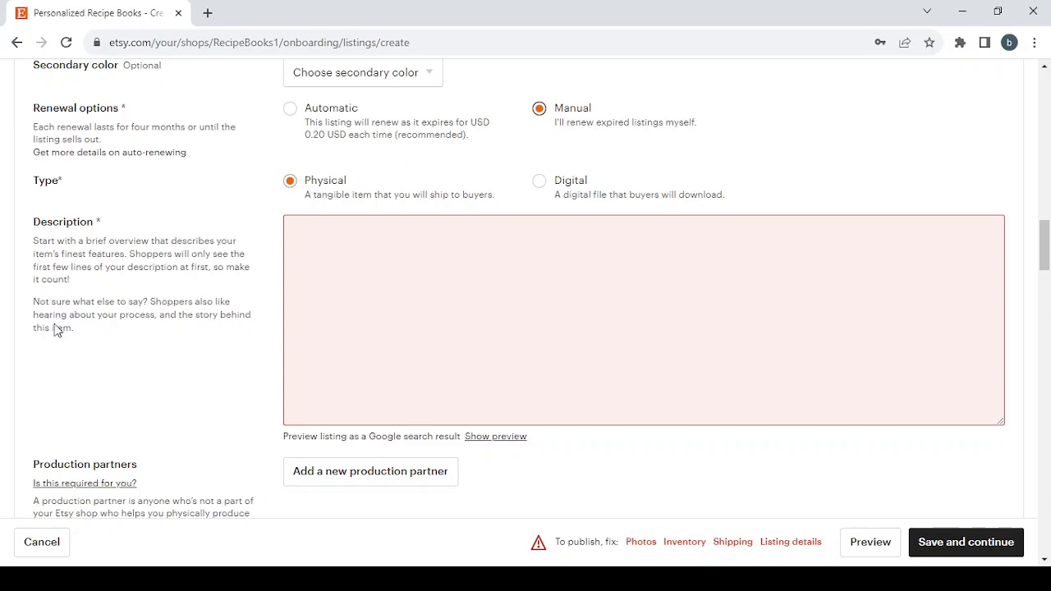
{"action": "scroll", "coordinate": [291, 352], "scroll_direction": "down", "scroll_amount": 3}
{"action": "scroll", "coordinate": [291, 353], "scroll_direction": "down", "scroll_amount": 1}
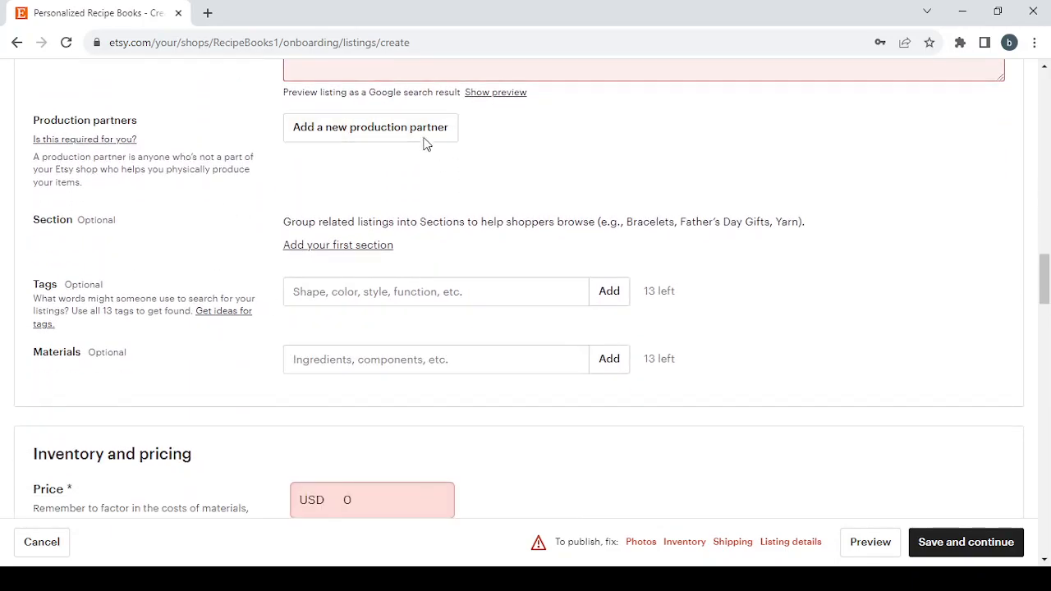
{"action": "scroll", "coordinate": [249, 174], "scroll_direction": "down", "scroll_amount": 1}
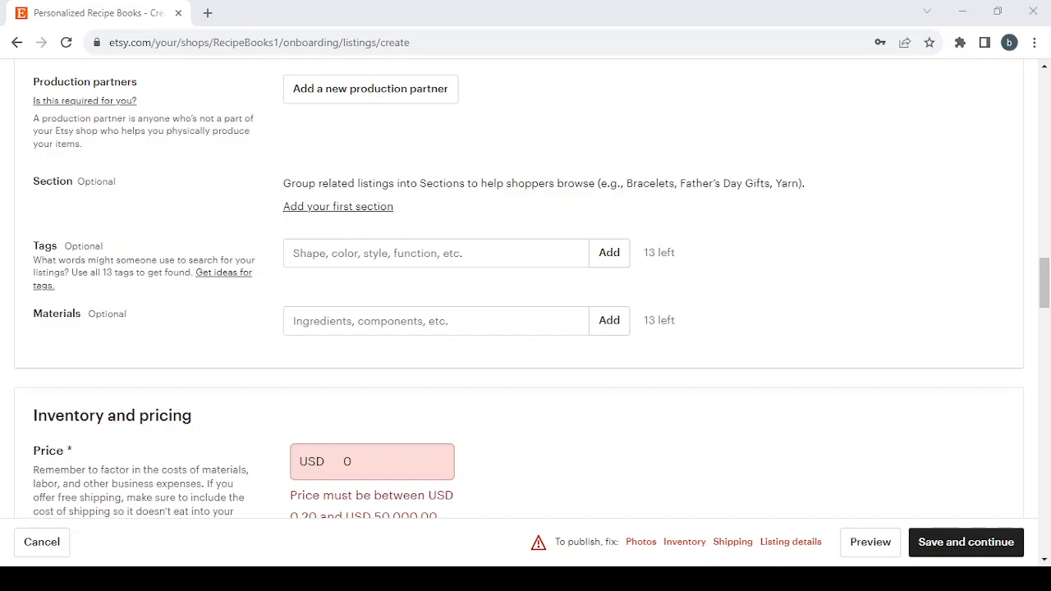
{"action": "scroll", "coordinate": [315, 364], "scroll_direction": "down", "scroll_amount": 4}
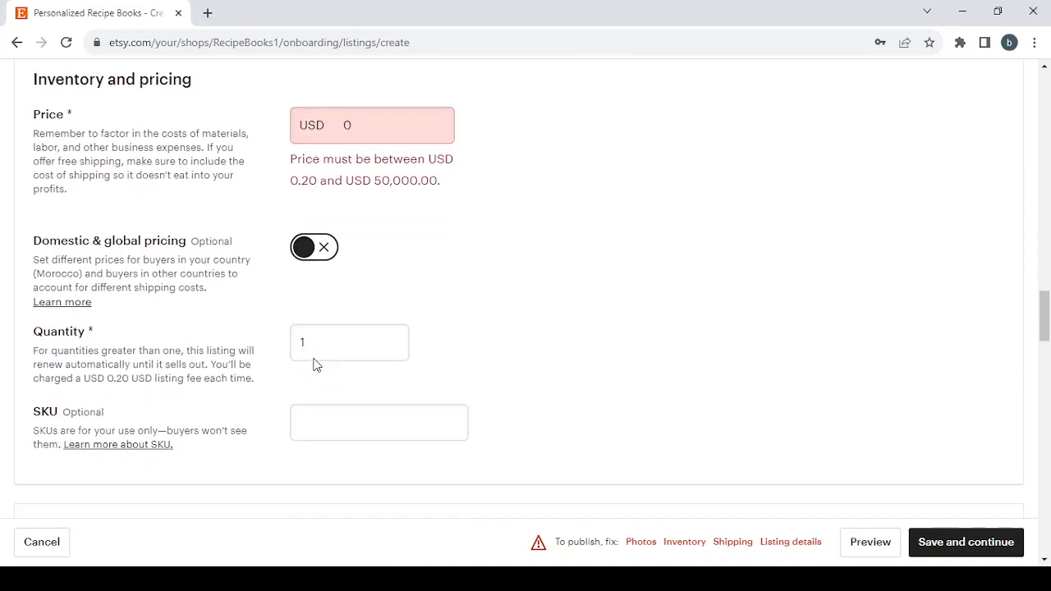
{"action": "double_click", "coordinate": [353, 130]}
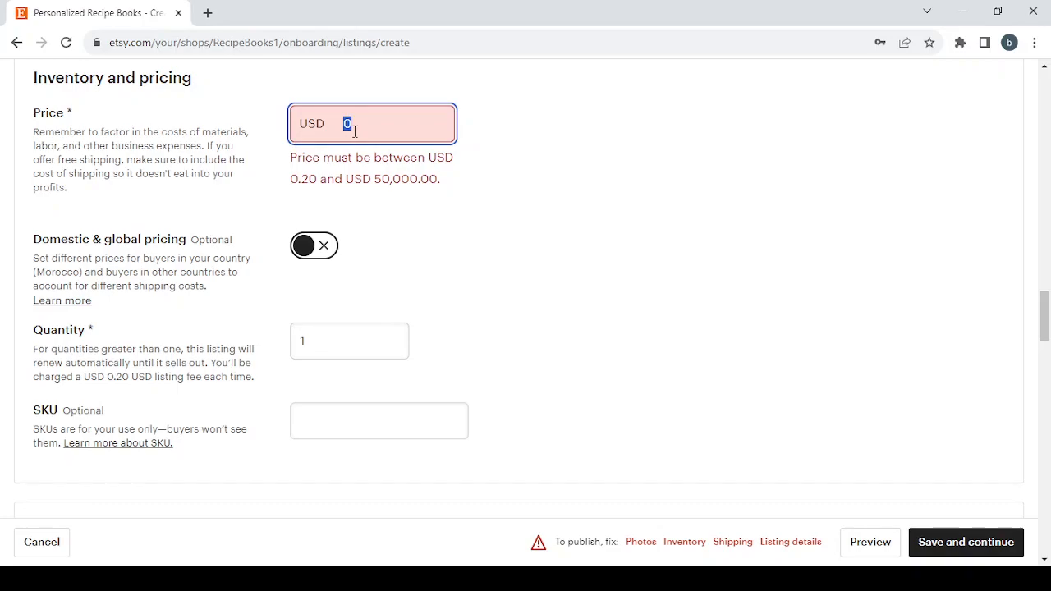
{"action": "type", "text": "29.99"}
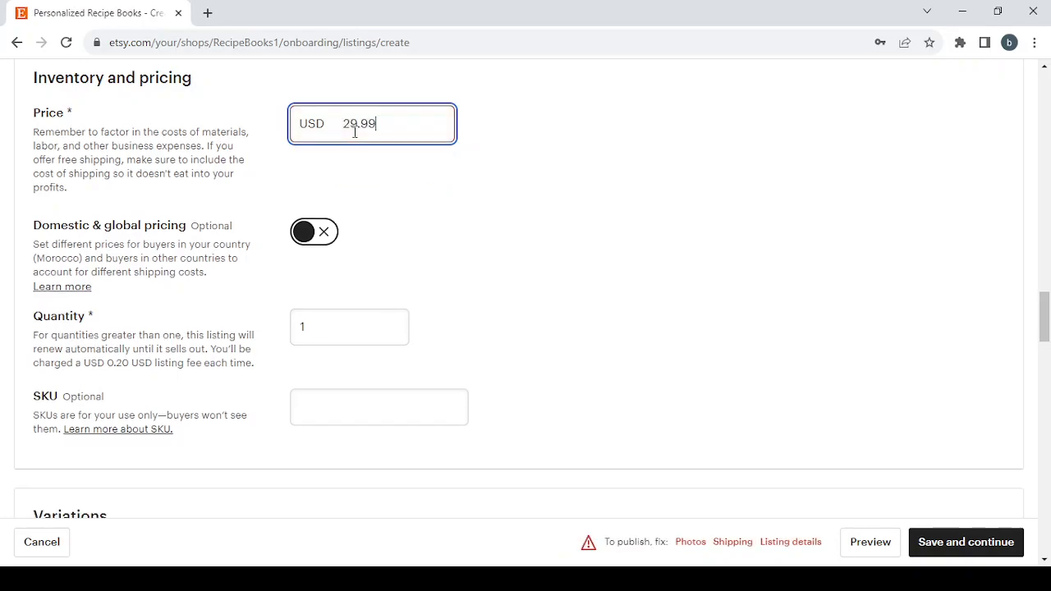
Turn on domestic and global pricing, setting USD 39.99 for everywhere else and USD 29.99 for Morocco
{"action": "left_click", "coordinate": [327, 233]}
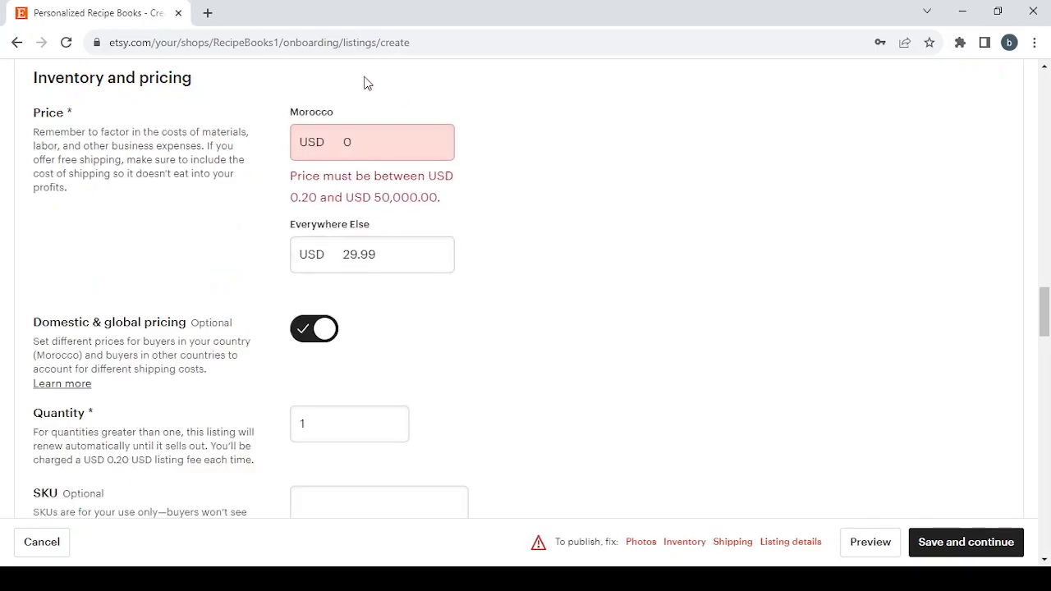
{"action": "left_click", "coordinate": [344, 139]}
{"action": "double_click", "coordinate": [350, 129]}
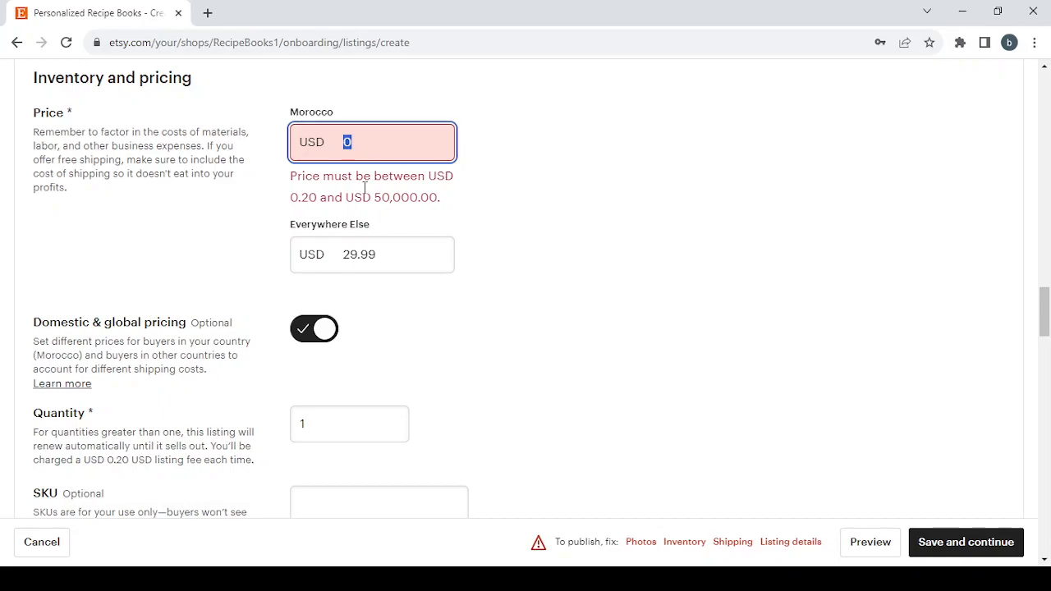
{"action": "left_click", "coordinate": [348, 260]}
{"action": "left_click", "coordinate": [349, 259]}
{"action": "key", "text": "BackSpace"}
{"action": "type", "text": "3"}
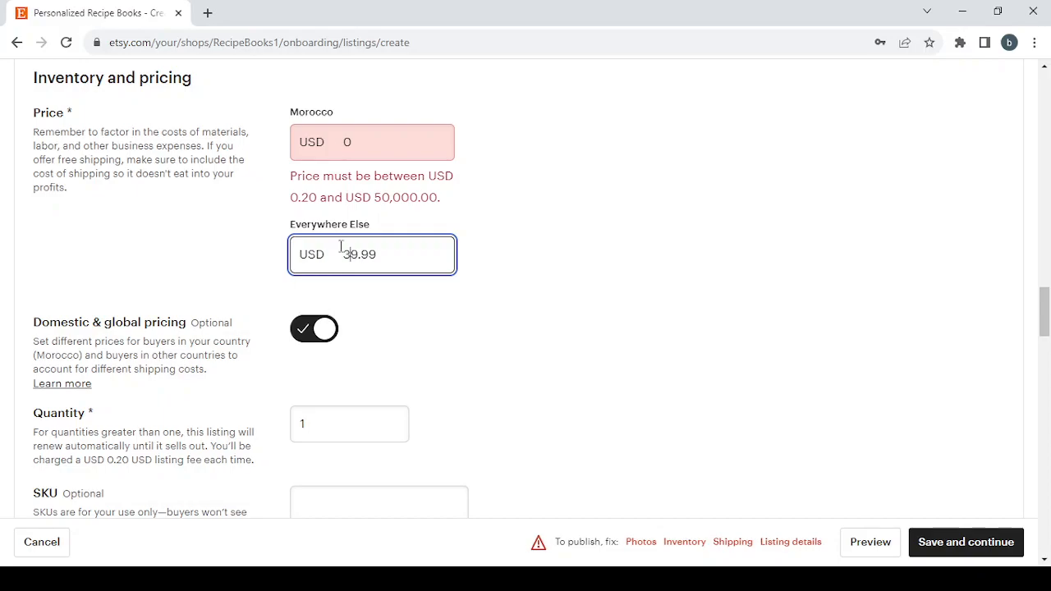
{"action": "left_click", "coordinate": [355, 136]}
{"action": "type", "text": "29.99"}
Review the listing form's quantity, SKU, variations, shipping, and returns and exchanges settings
{"action": "scroll", "coordinate": [604, 312], "scroll_direction": "down", "scroll_amount": 2}
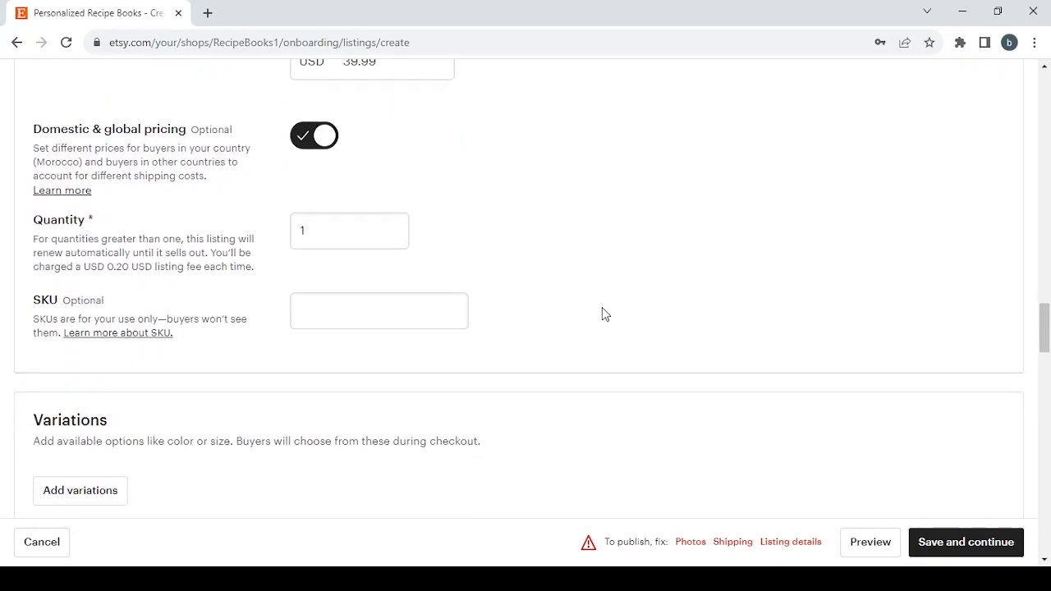
{"action": "left_click", "coordinate": [385, 219]}
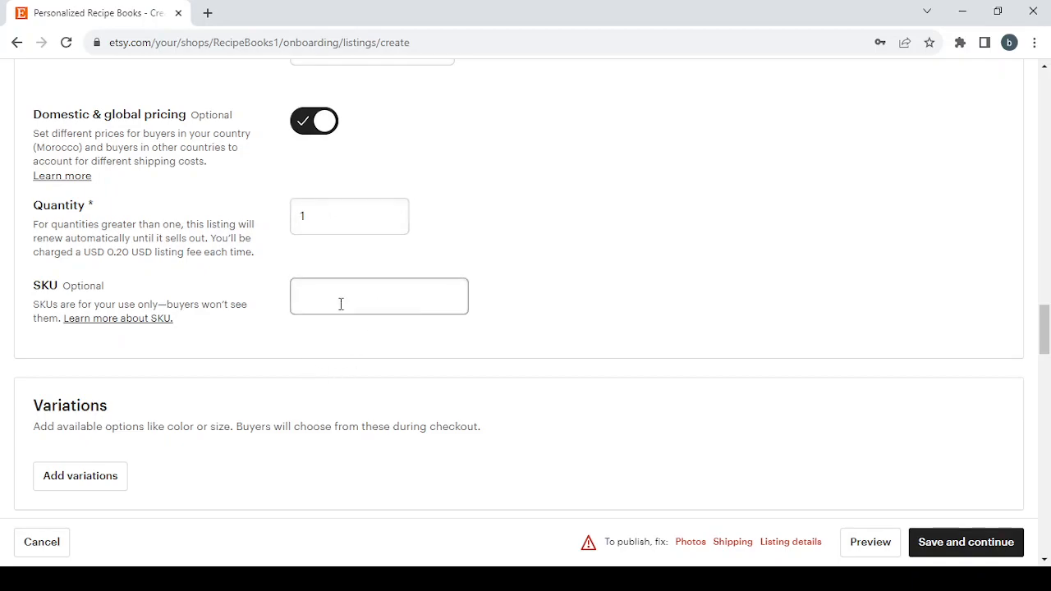
{"action": "scroll", "coordinate": [525, 347], "scroll_direction": "down", "scroll_amount": 3}
{"action": "scroll", "coordinate": [526, 348], "scroll_direction": "down", "scroll_amount": 5}
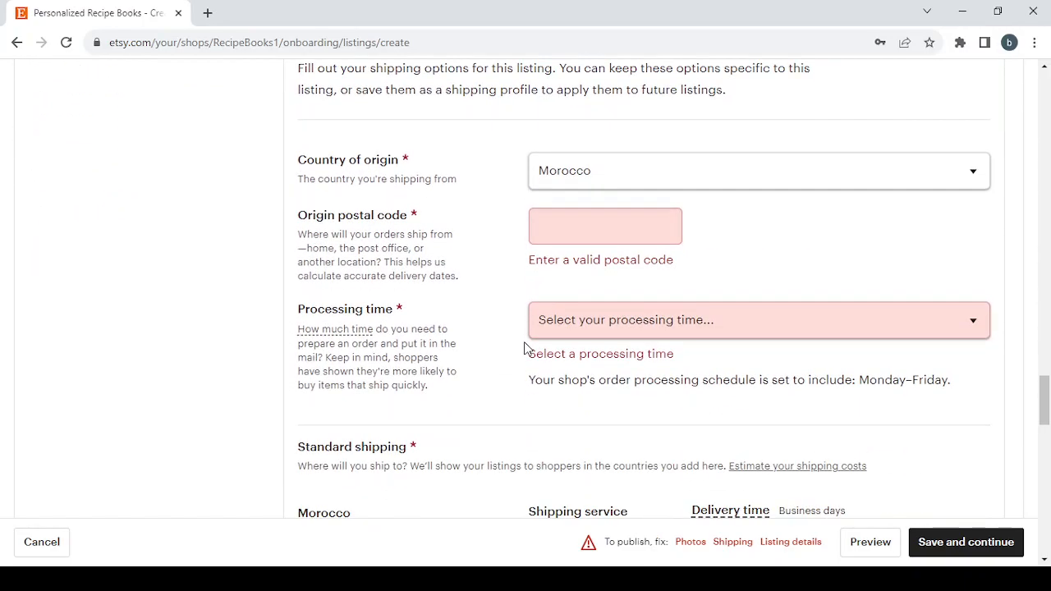
{"action": "scroll", "coordinate": [526, 348], "scroll_direction": "down", "scroll_amount": 1}
{"action": "scroll", "coordinate": [525, 347], "scroll_direction": "up", "scroll_amount": 1}
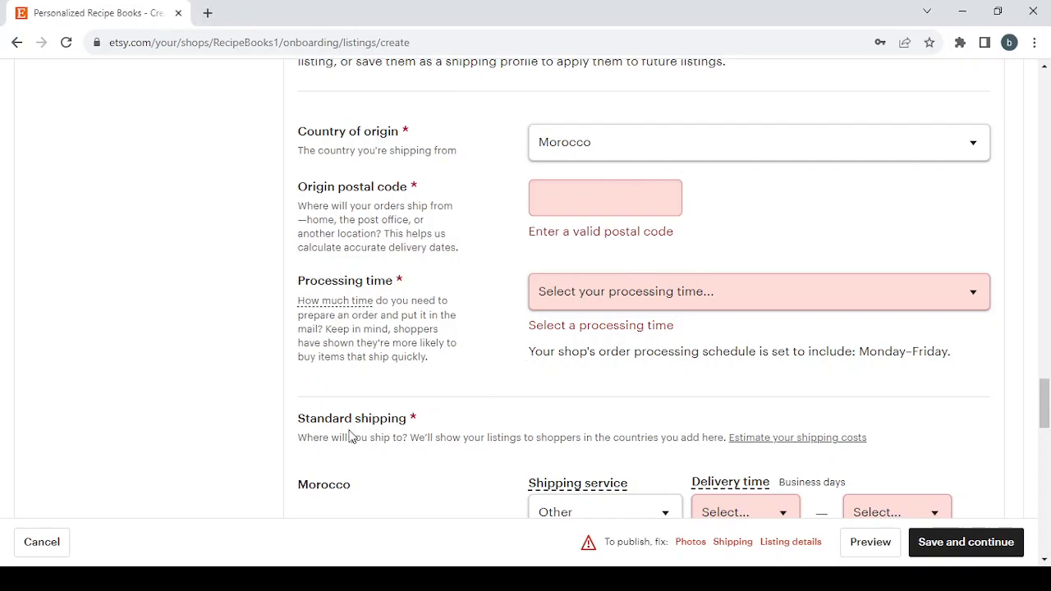
{"action": "scroll", "coordinate": [349, 435], "scroll_direction": "down", "scroll_amount": 10}
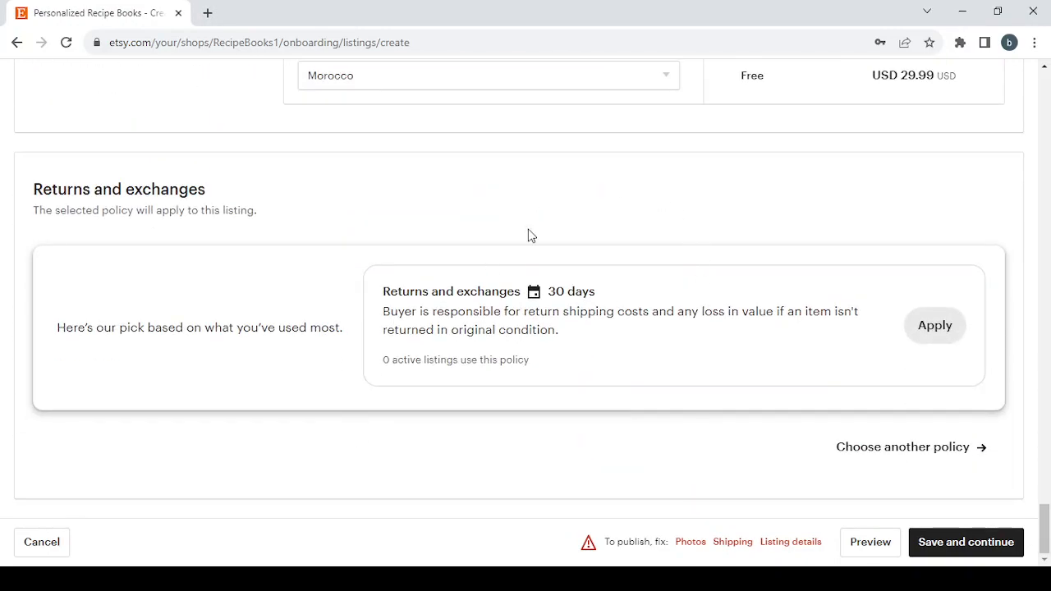